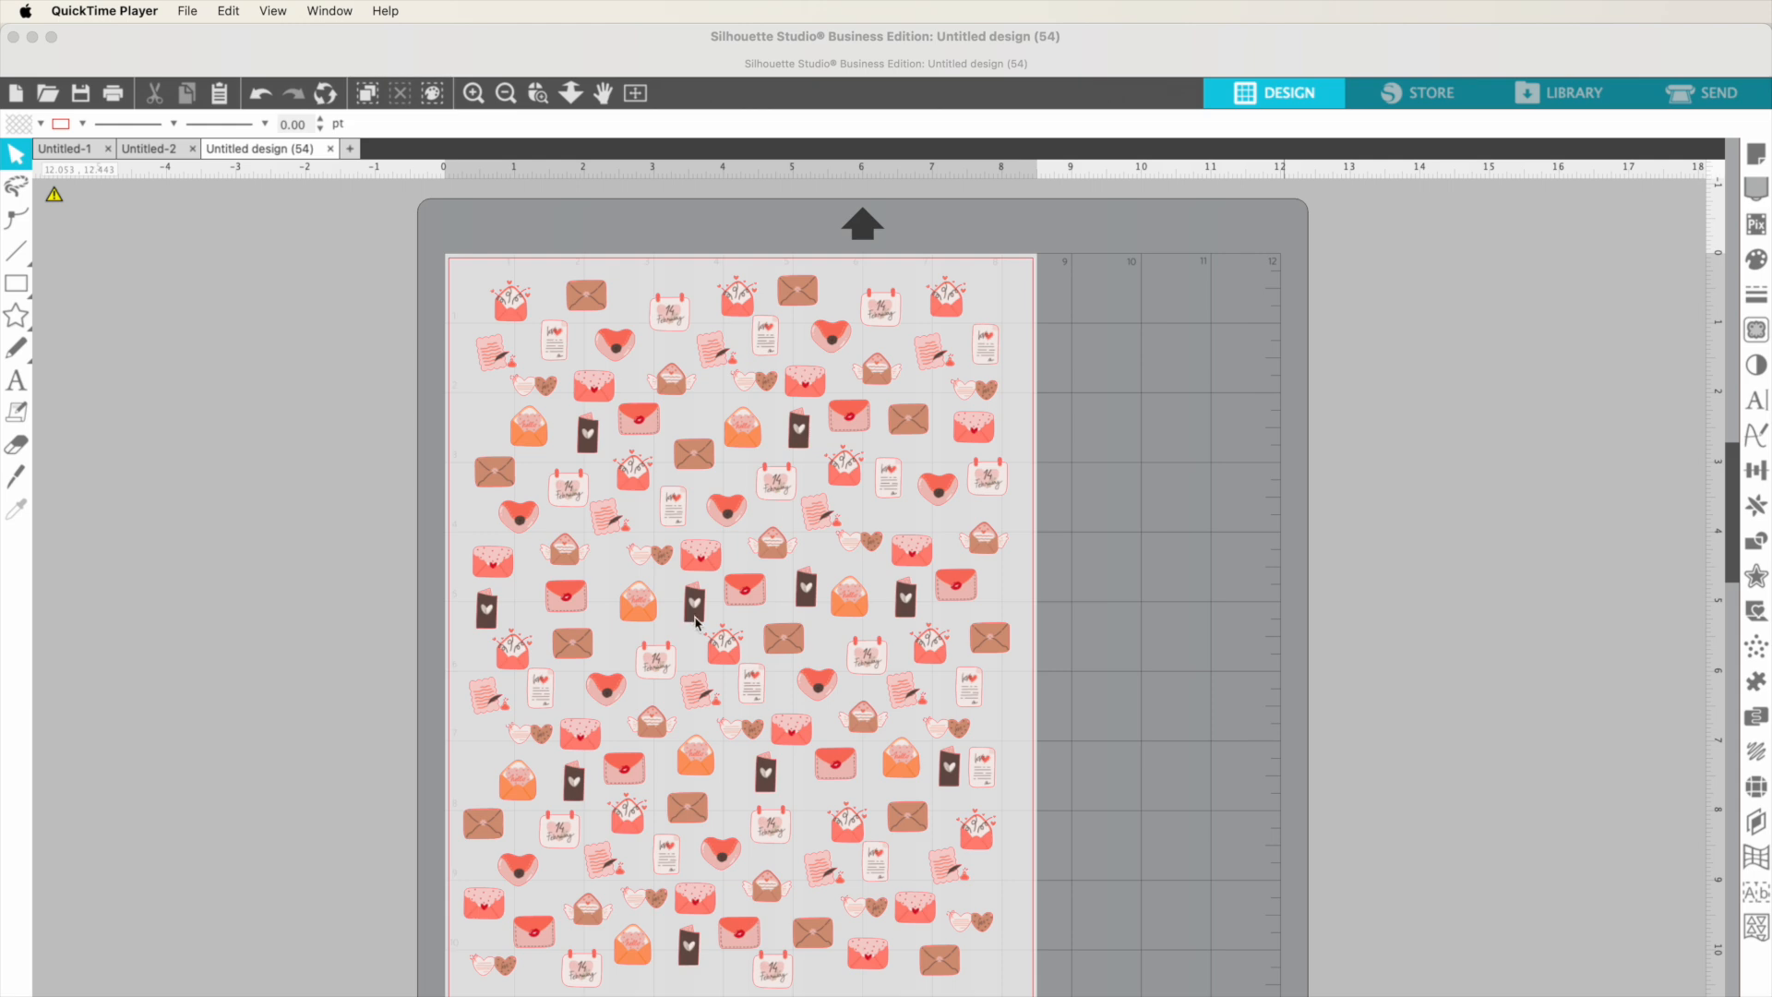
Step: Switch to Silhouette Studio and open the Print Page Setup dialog for the design
left_click(257, 712)
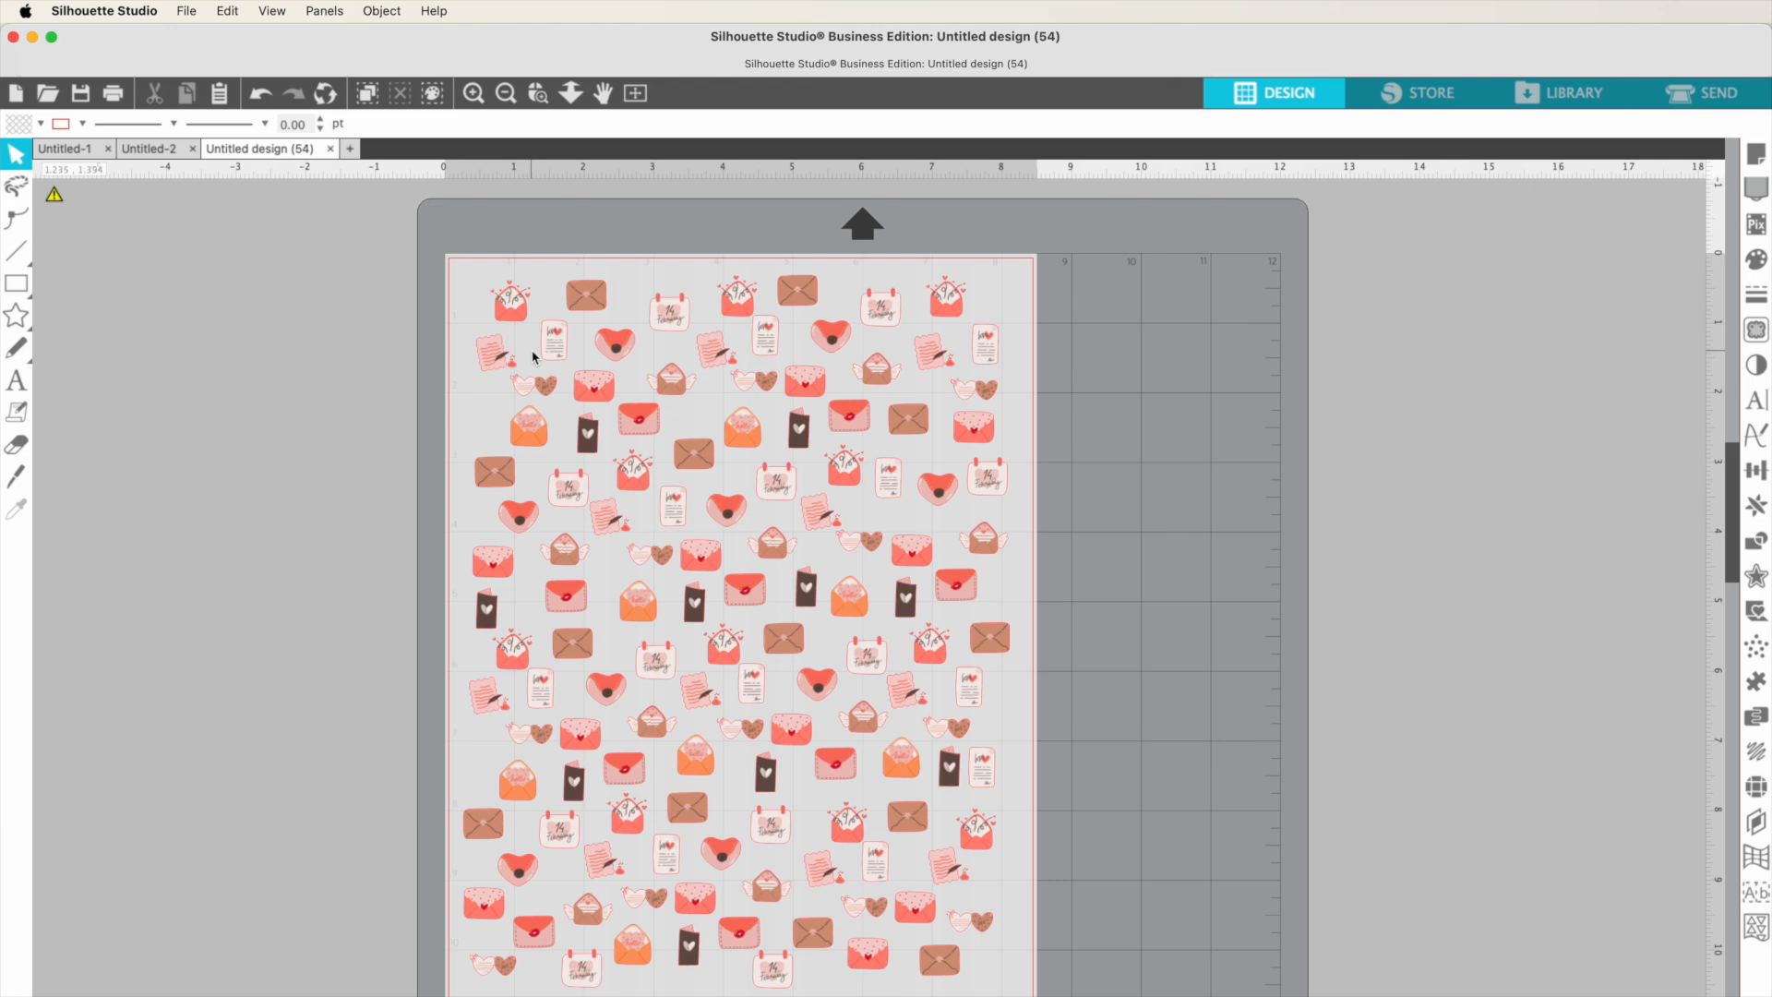
left_click(197, 57)
left_click(185, 11)
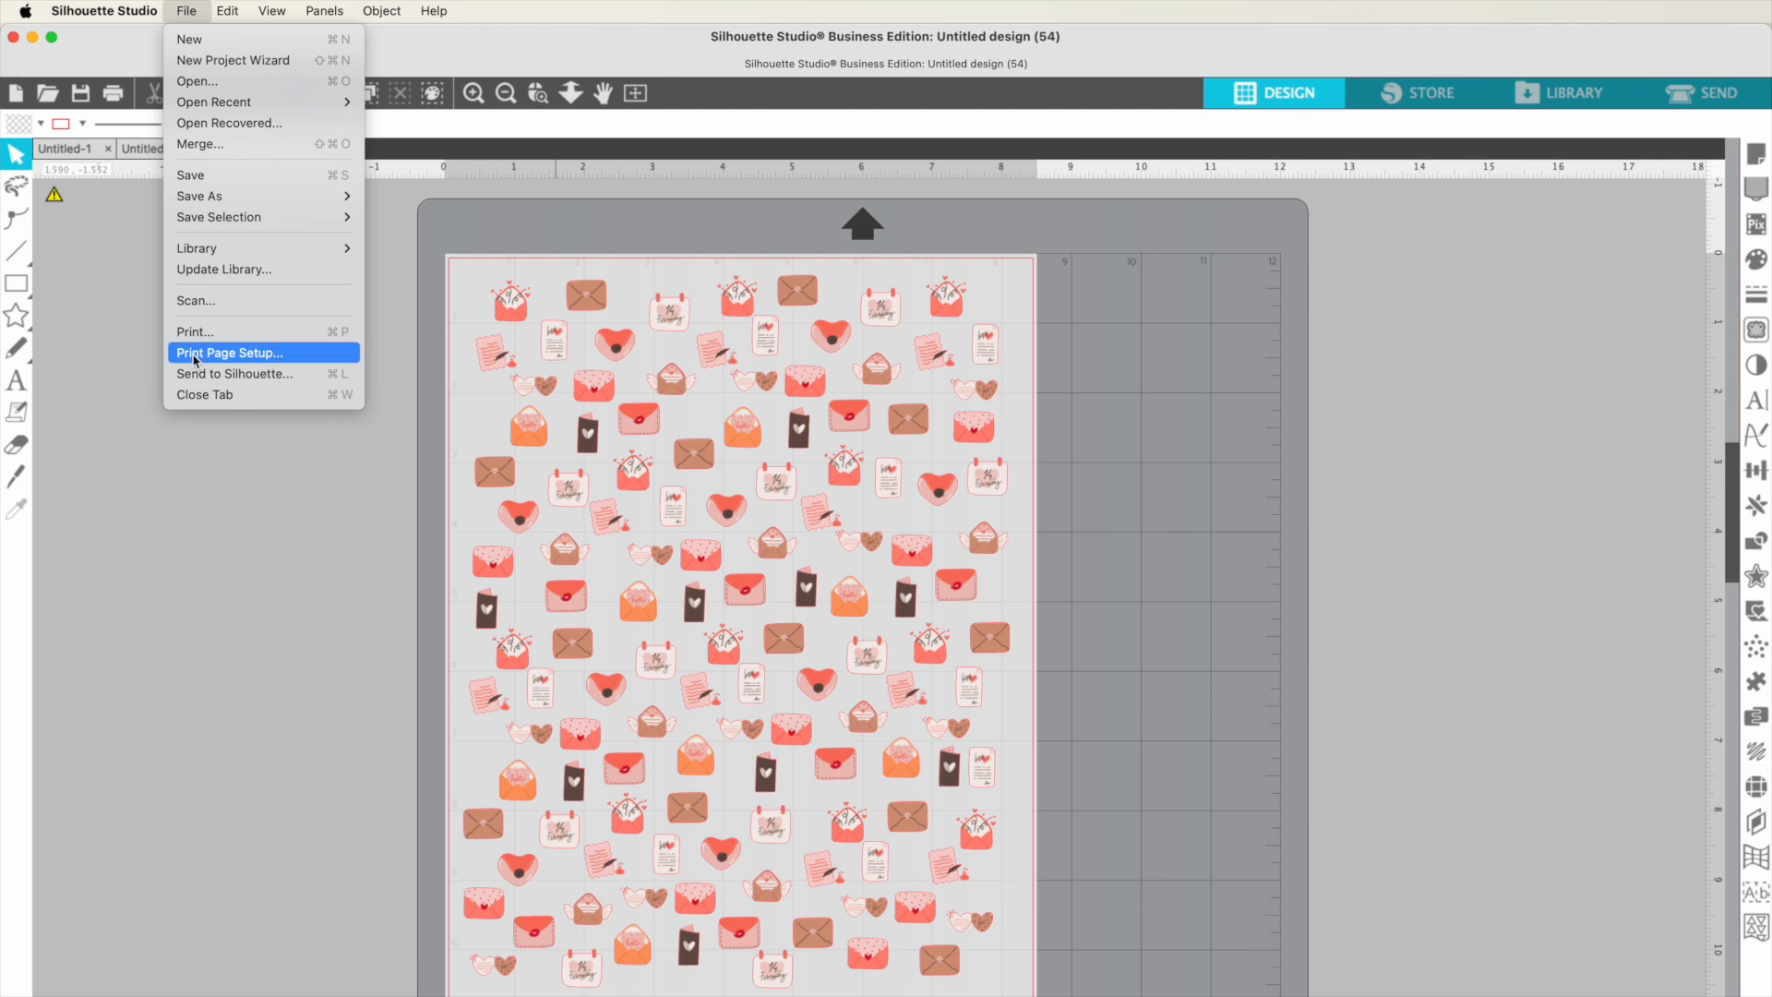
left_click(195, 355)
left_click_drag(1312, 354, 791, 342)
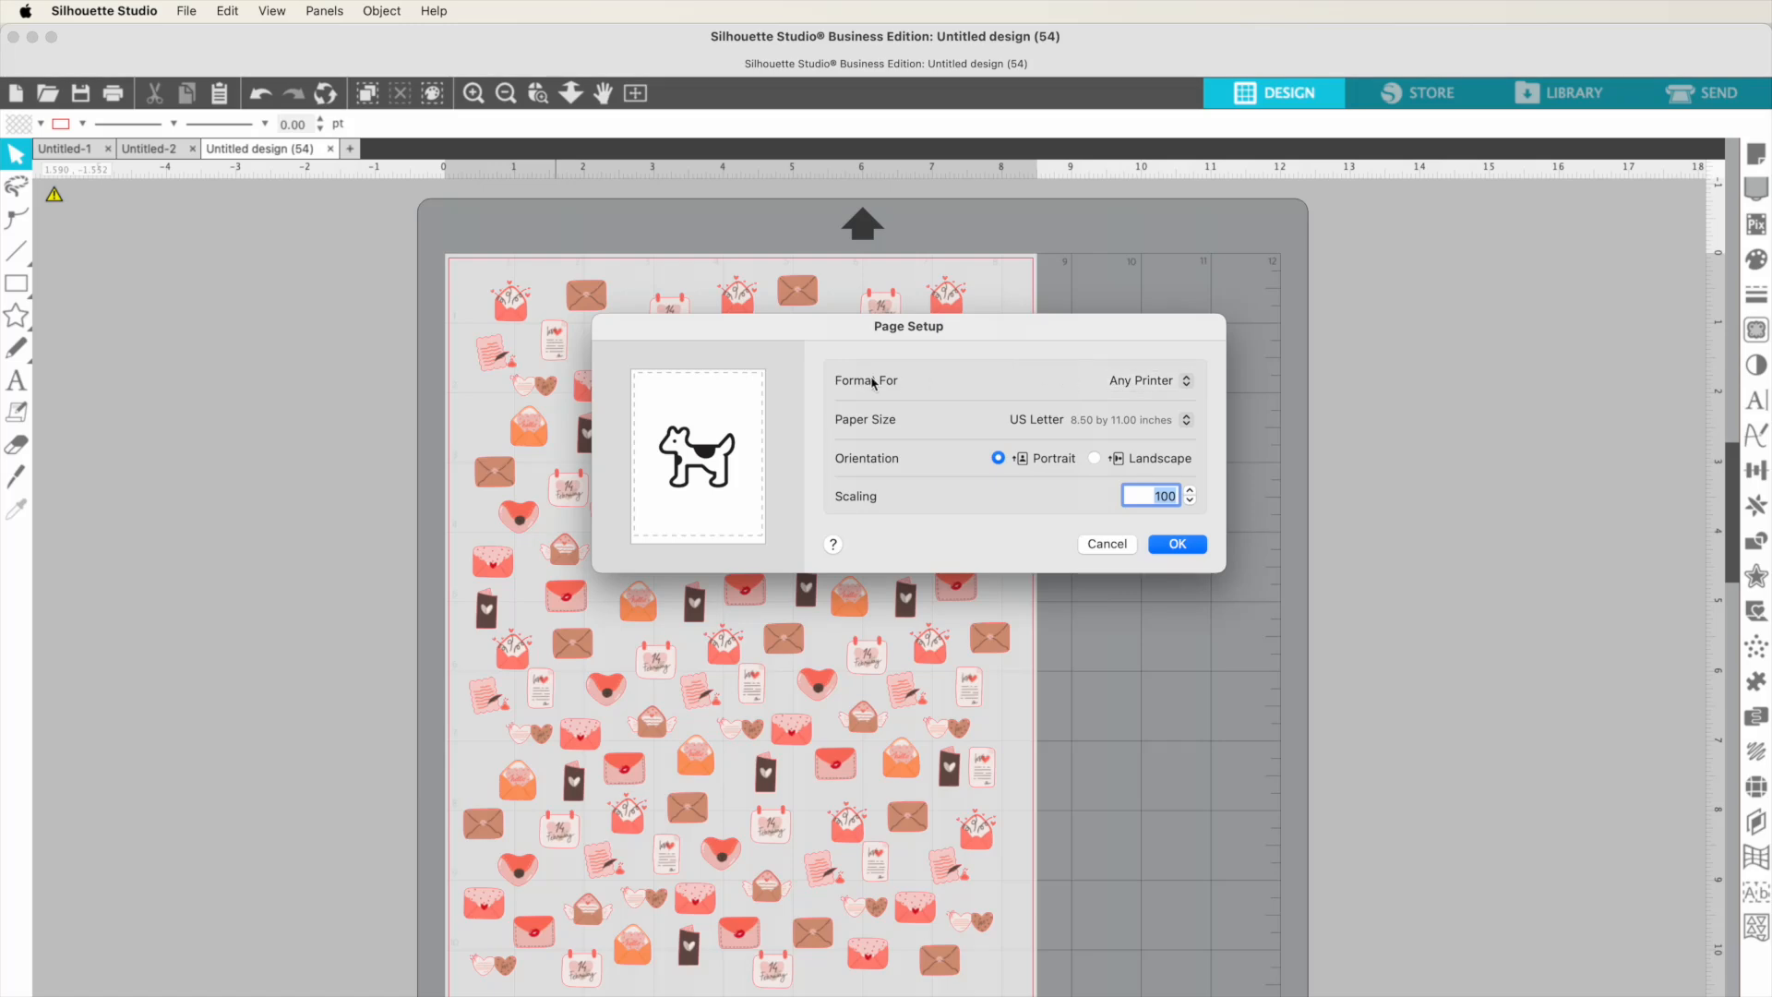
Step: Format the page for the Brother HL-JF1 with 11.7 inch Roll paper at 11.69 x 8.77 inches, and confirm
left_click(1148, 390)
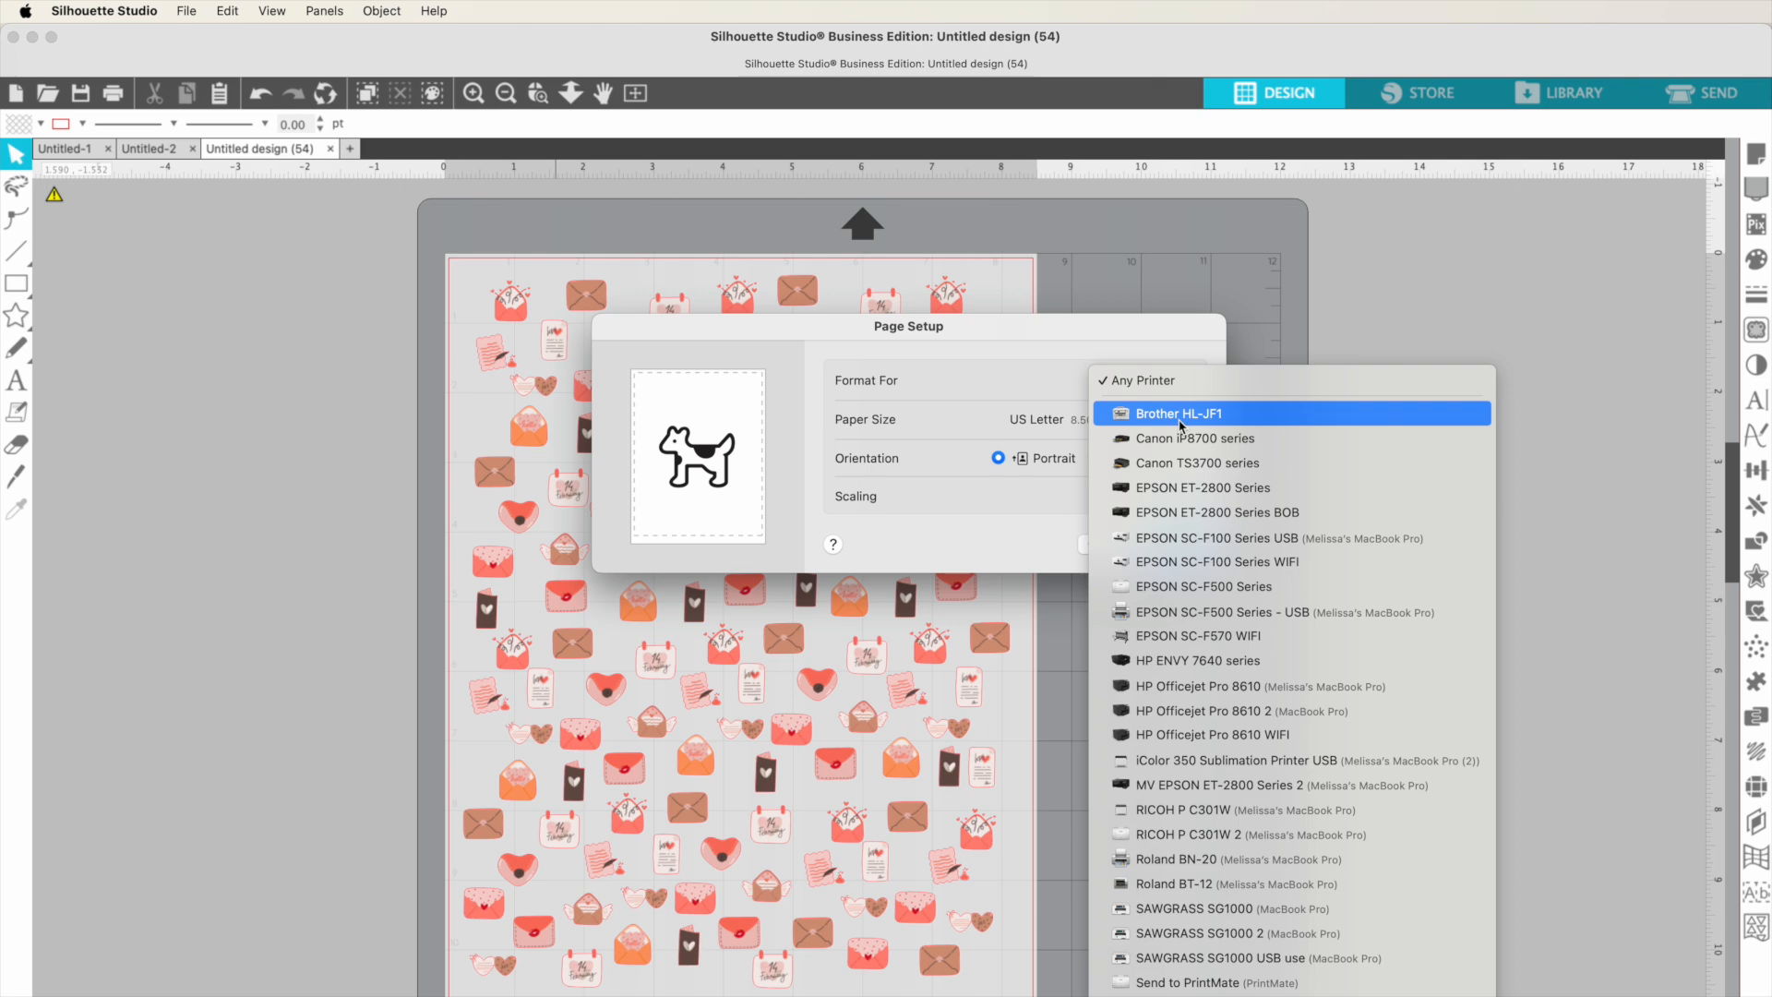
left_click(1180, 417)
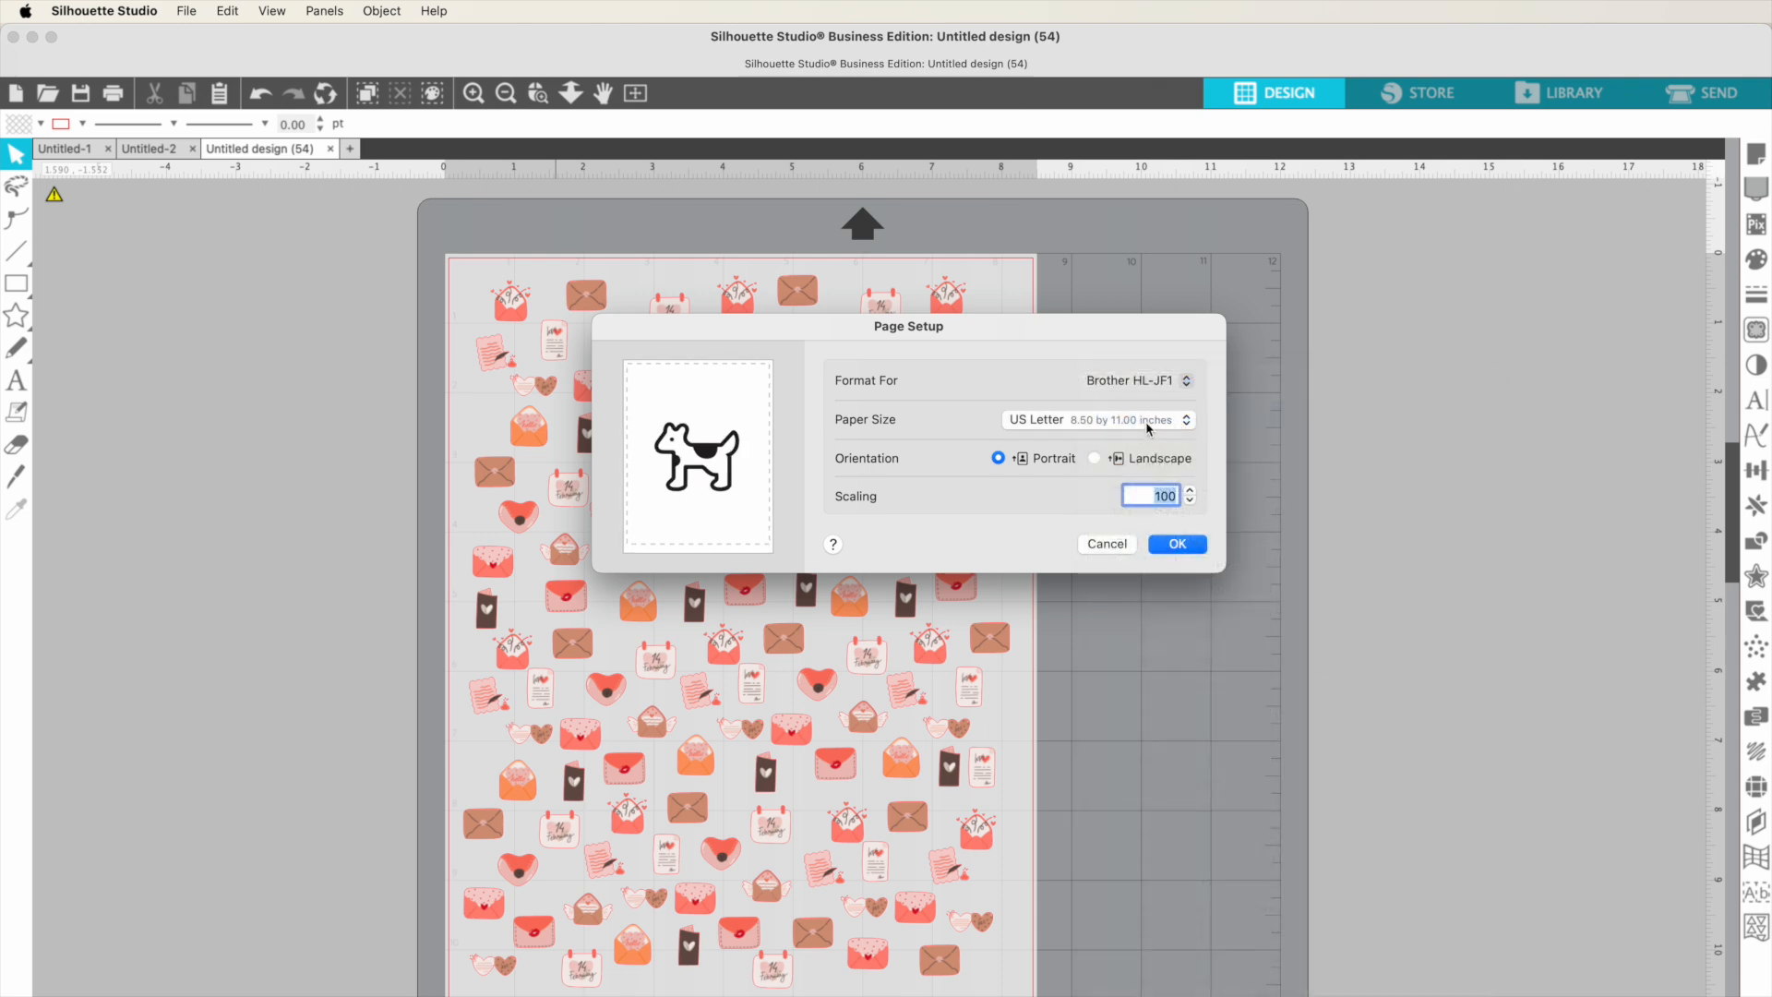
left_click(1147, 424)
mouse_move(1143, 388)
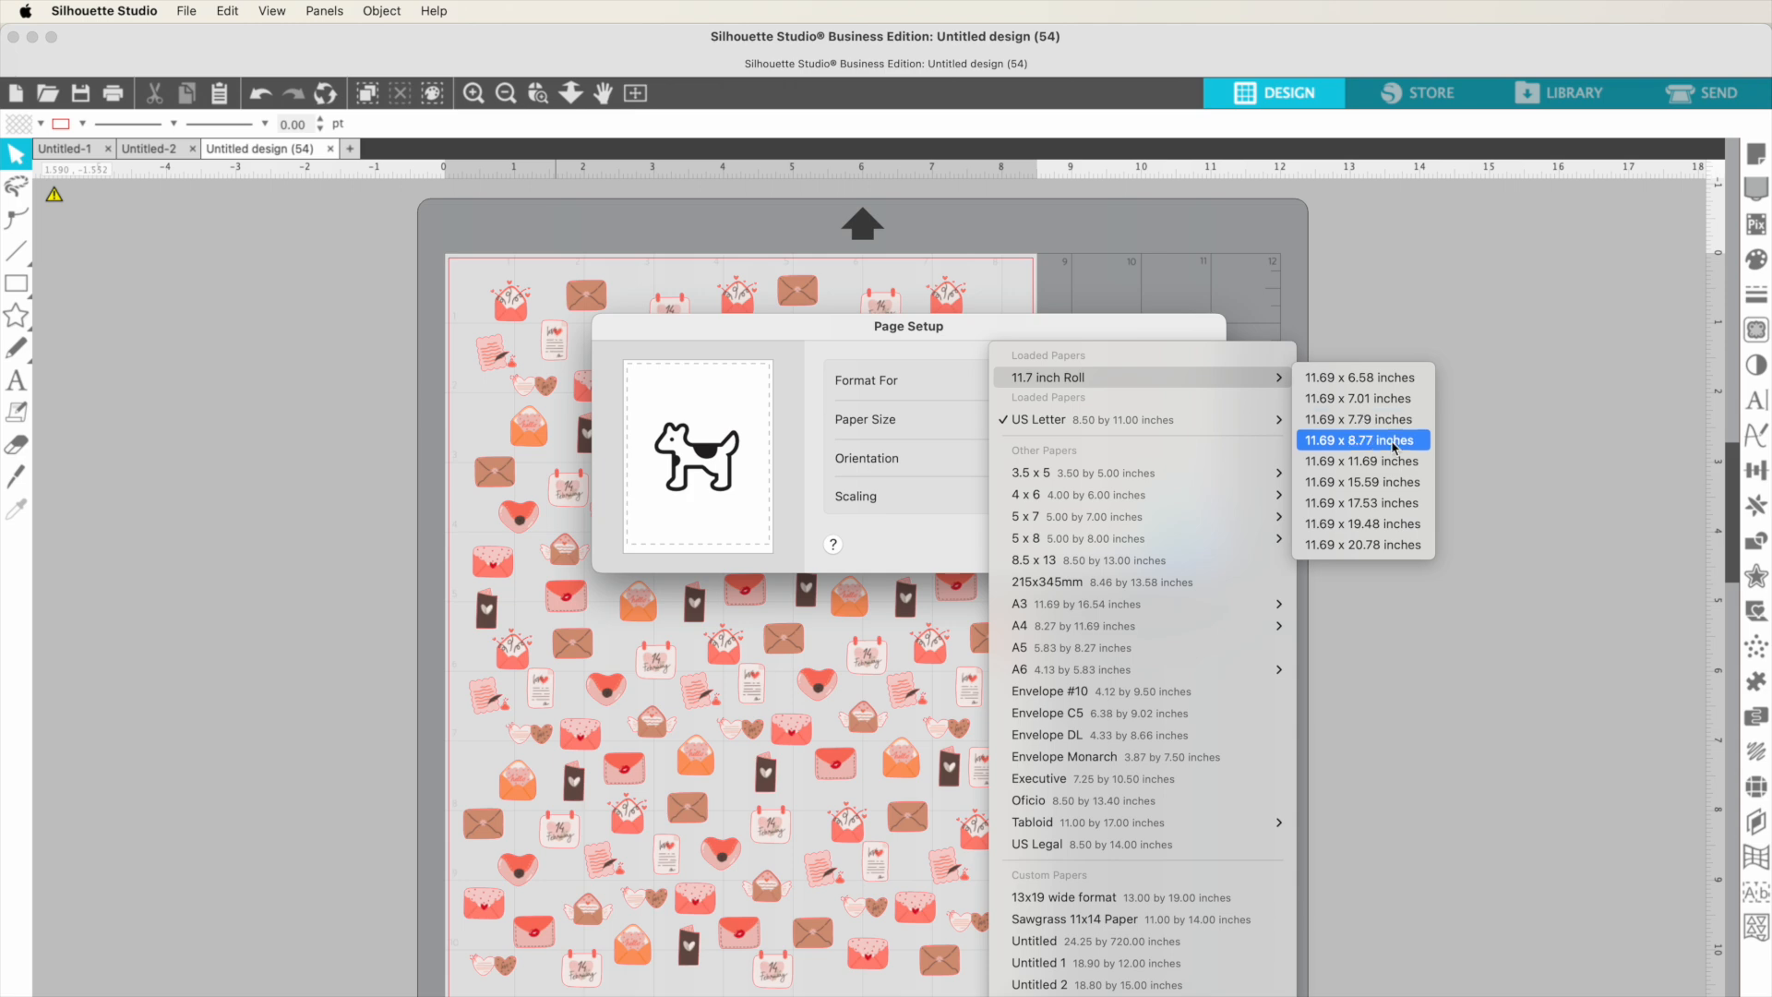
left_click(1342, 440)
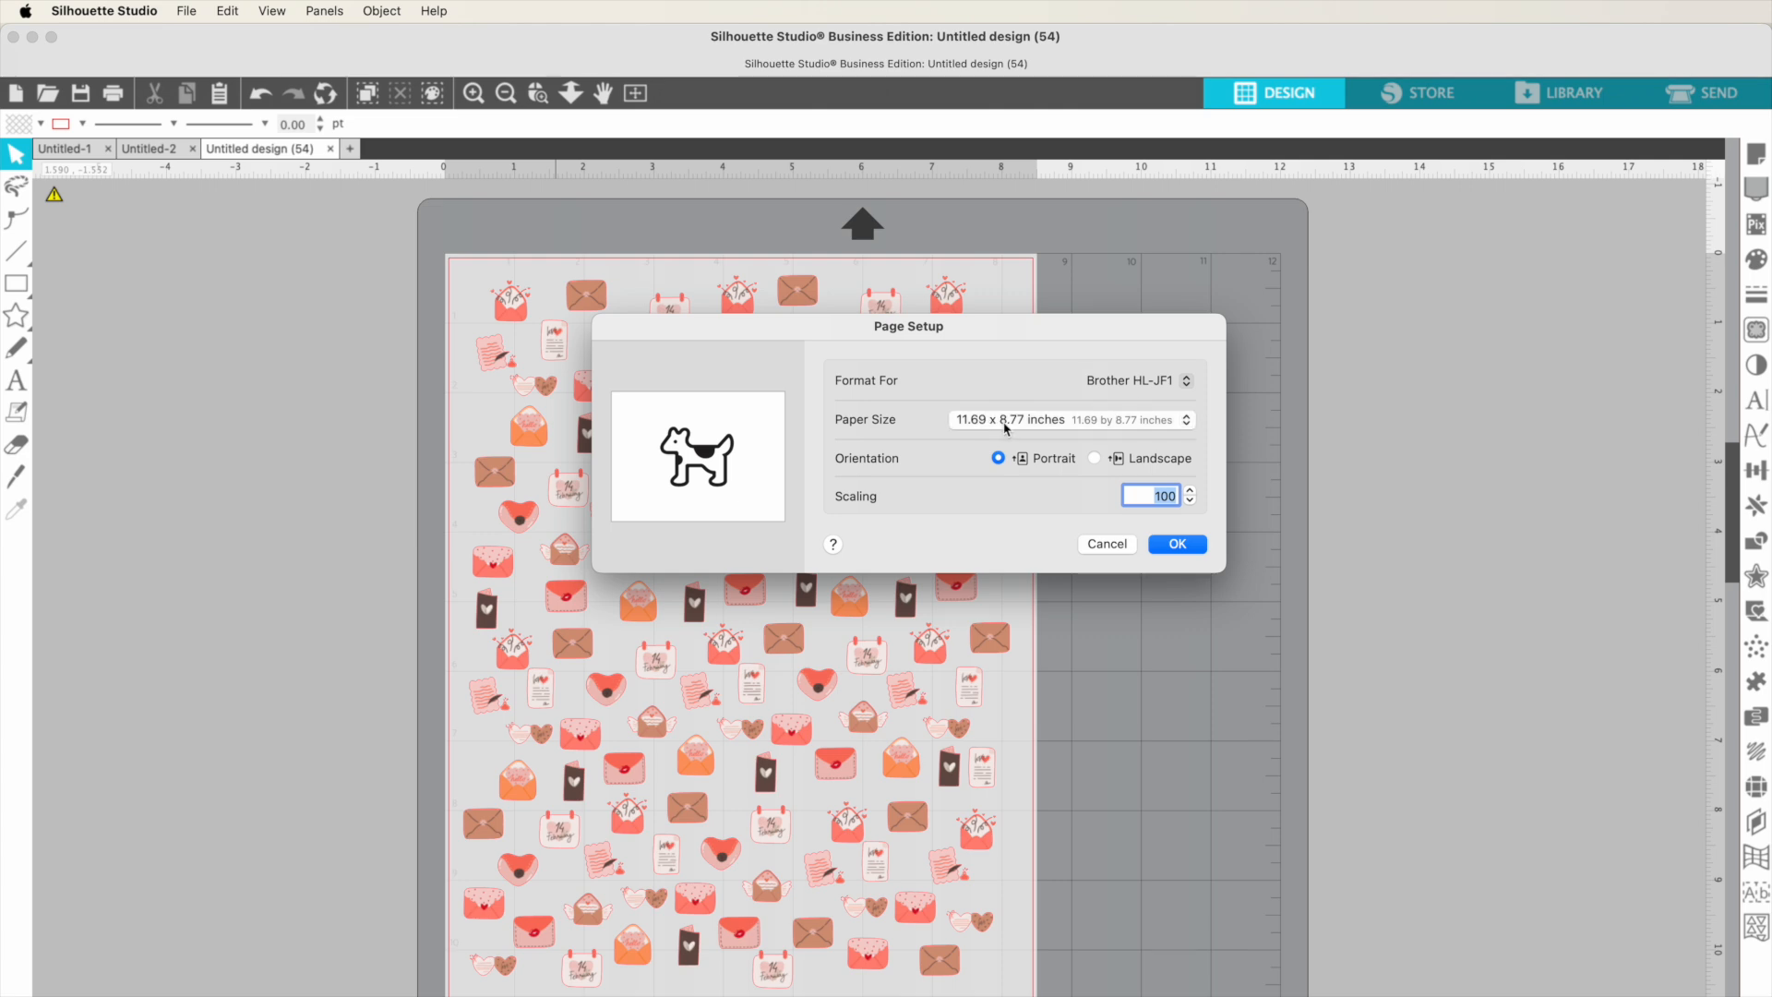
left_click(1173, 551)
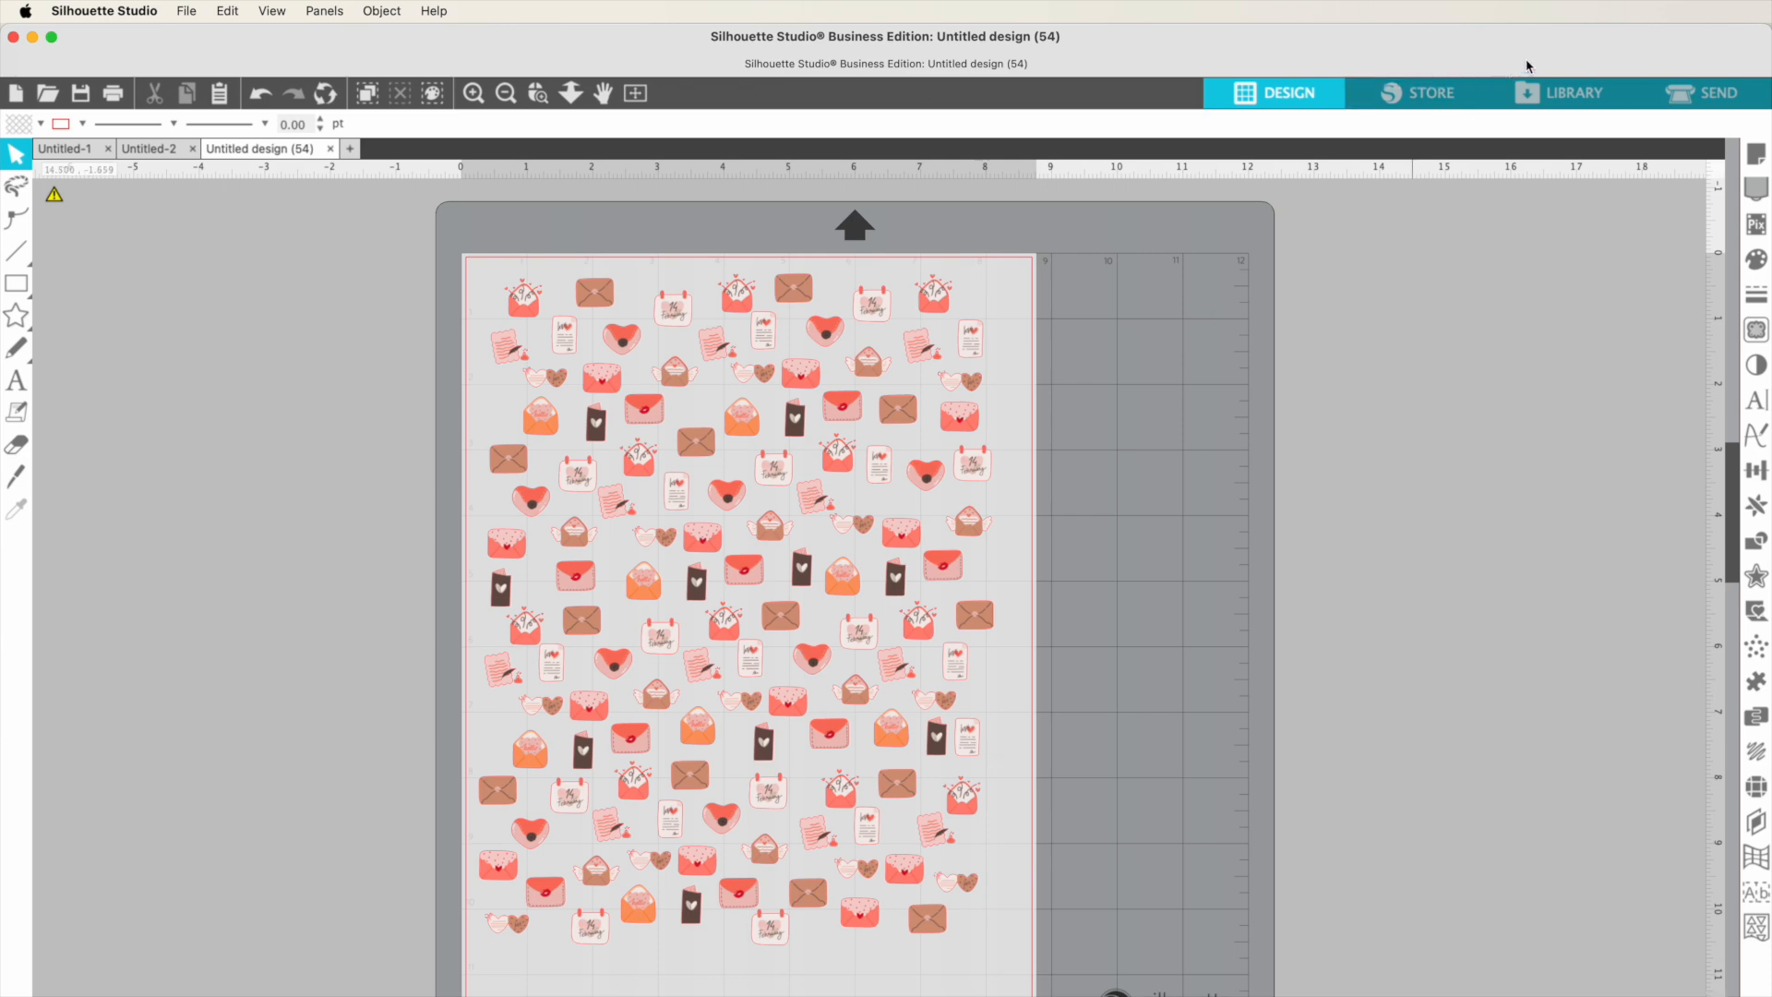
Step: Open the Page Setup panel and set Media Size to Printer (8.764 x 11.681 in)
left_click(1755, 163)
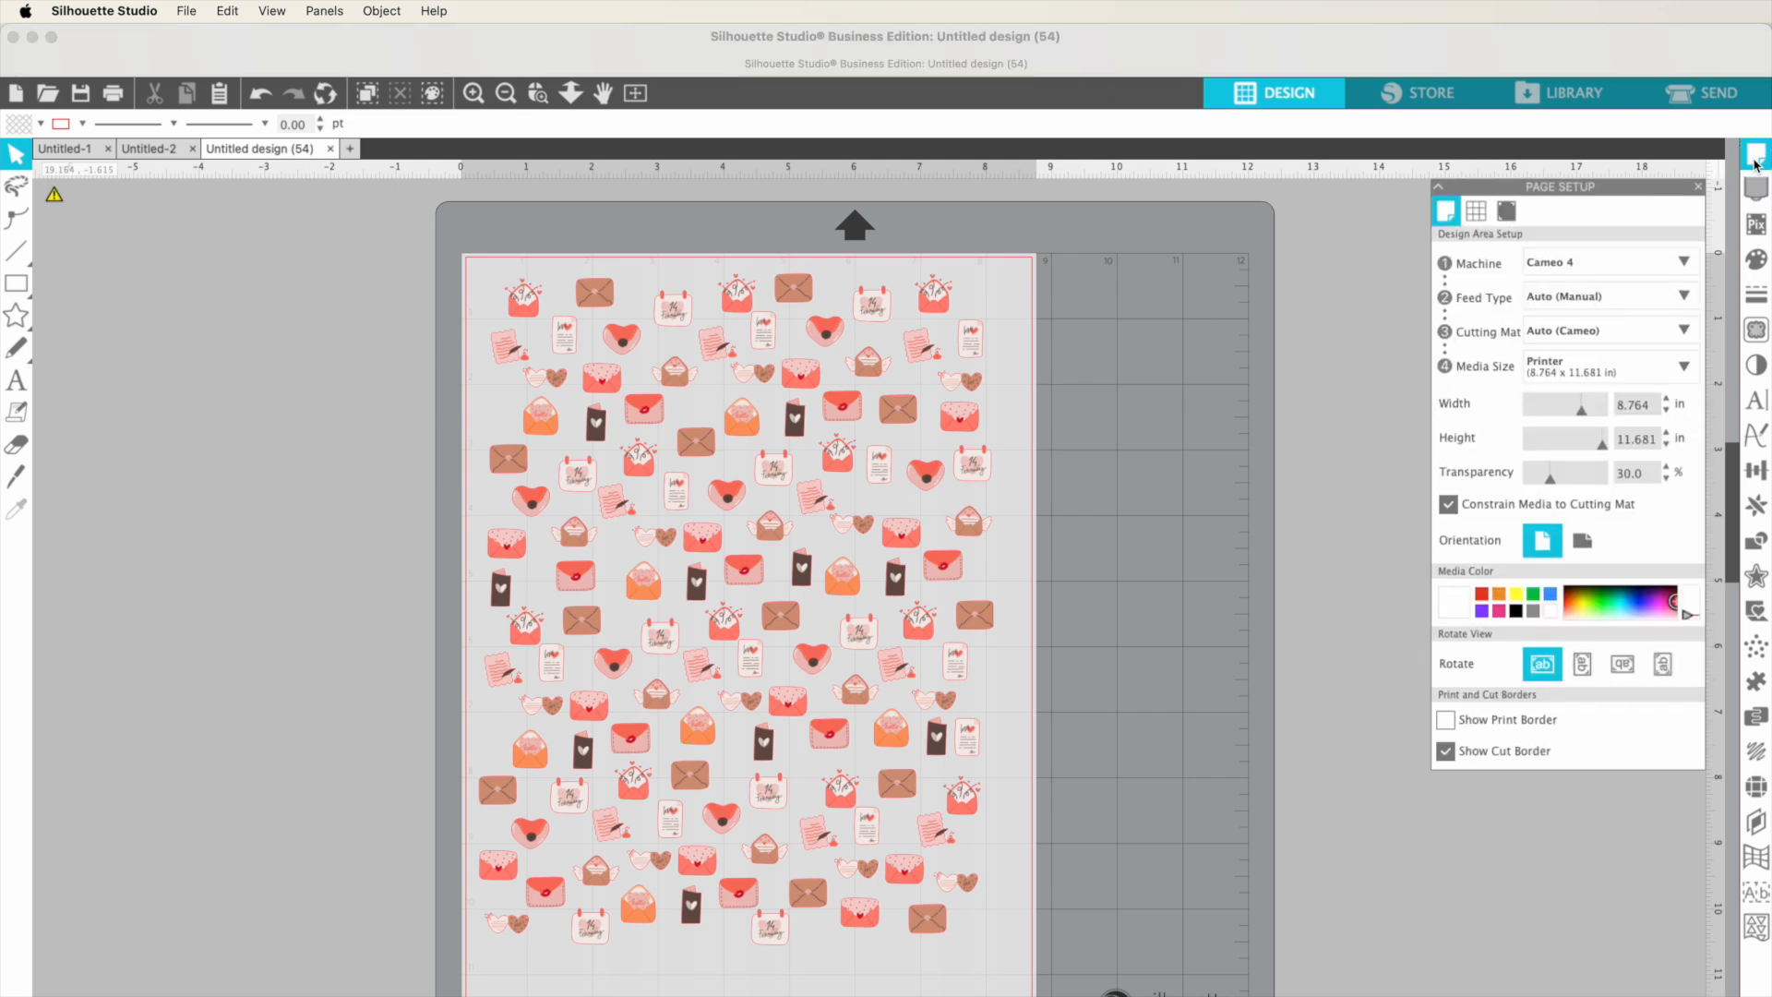
left_click(1569, 372)
left_click(1592, 679)
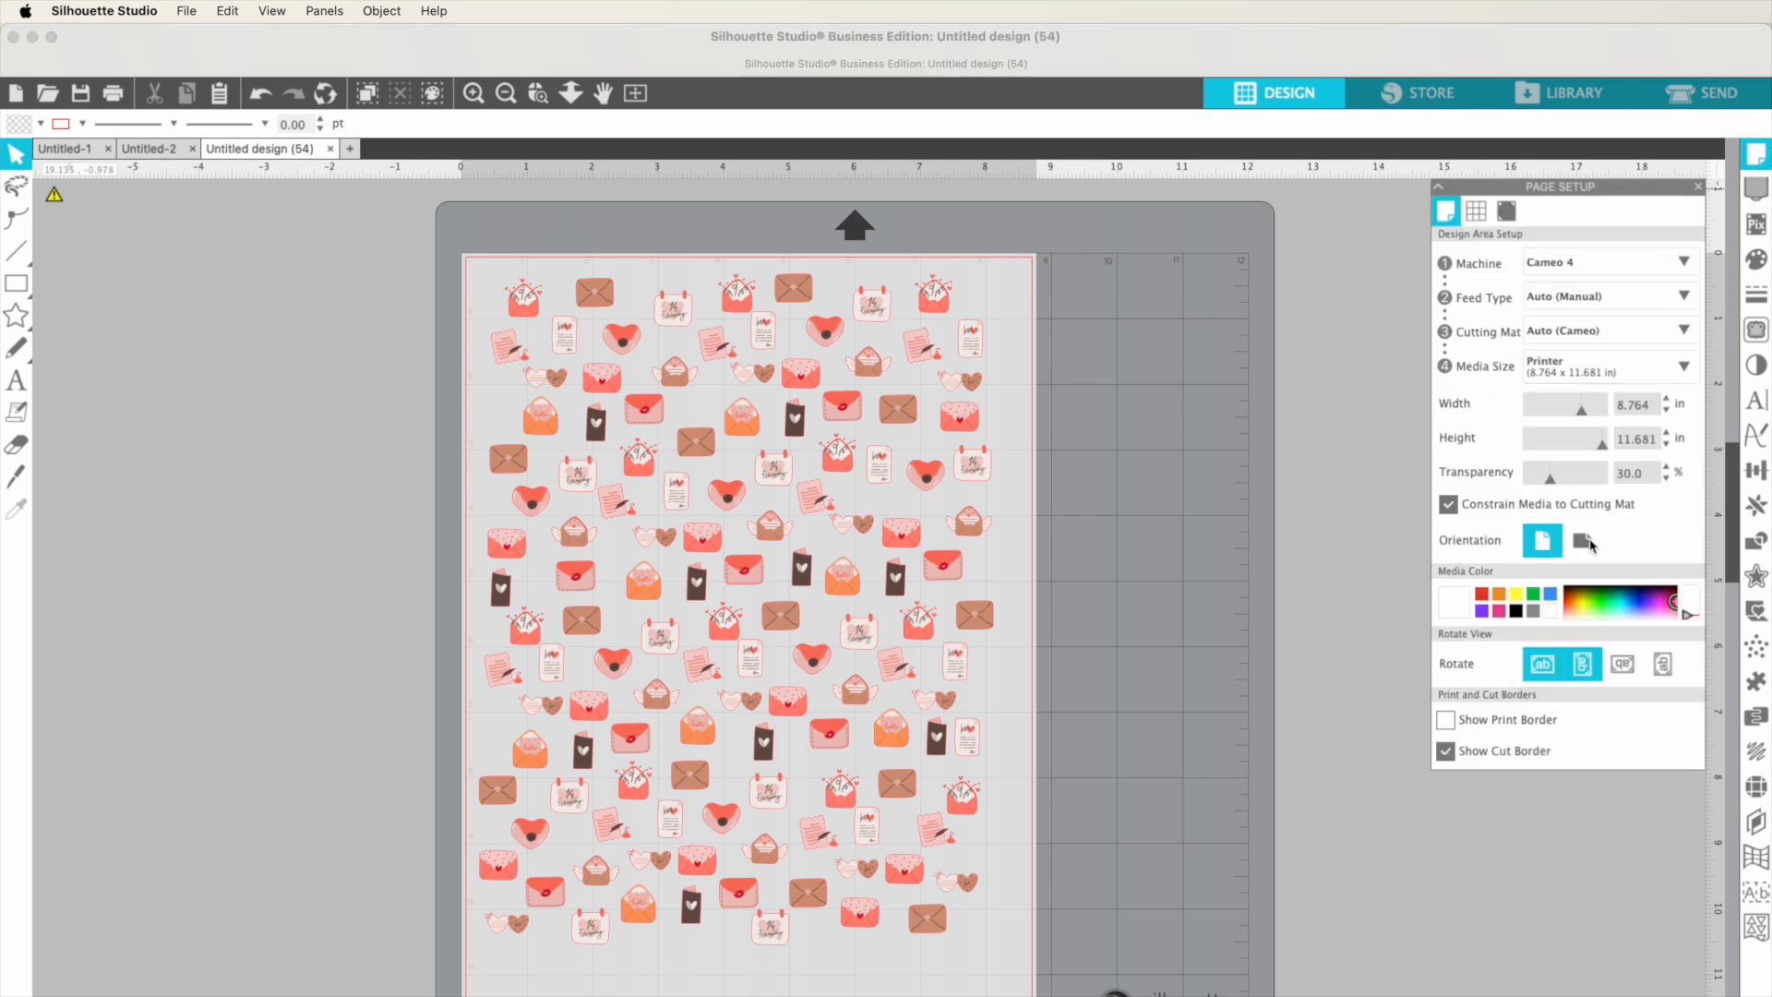
left_click(1578, 366)
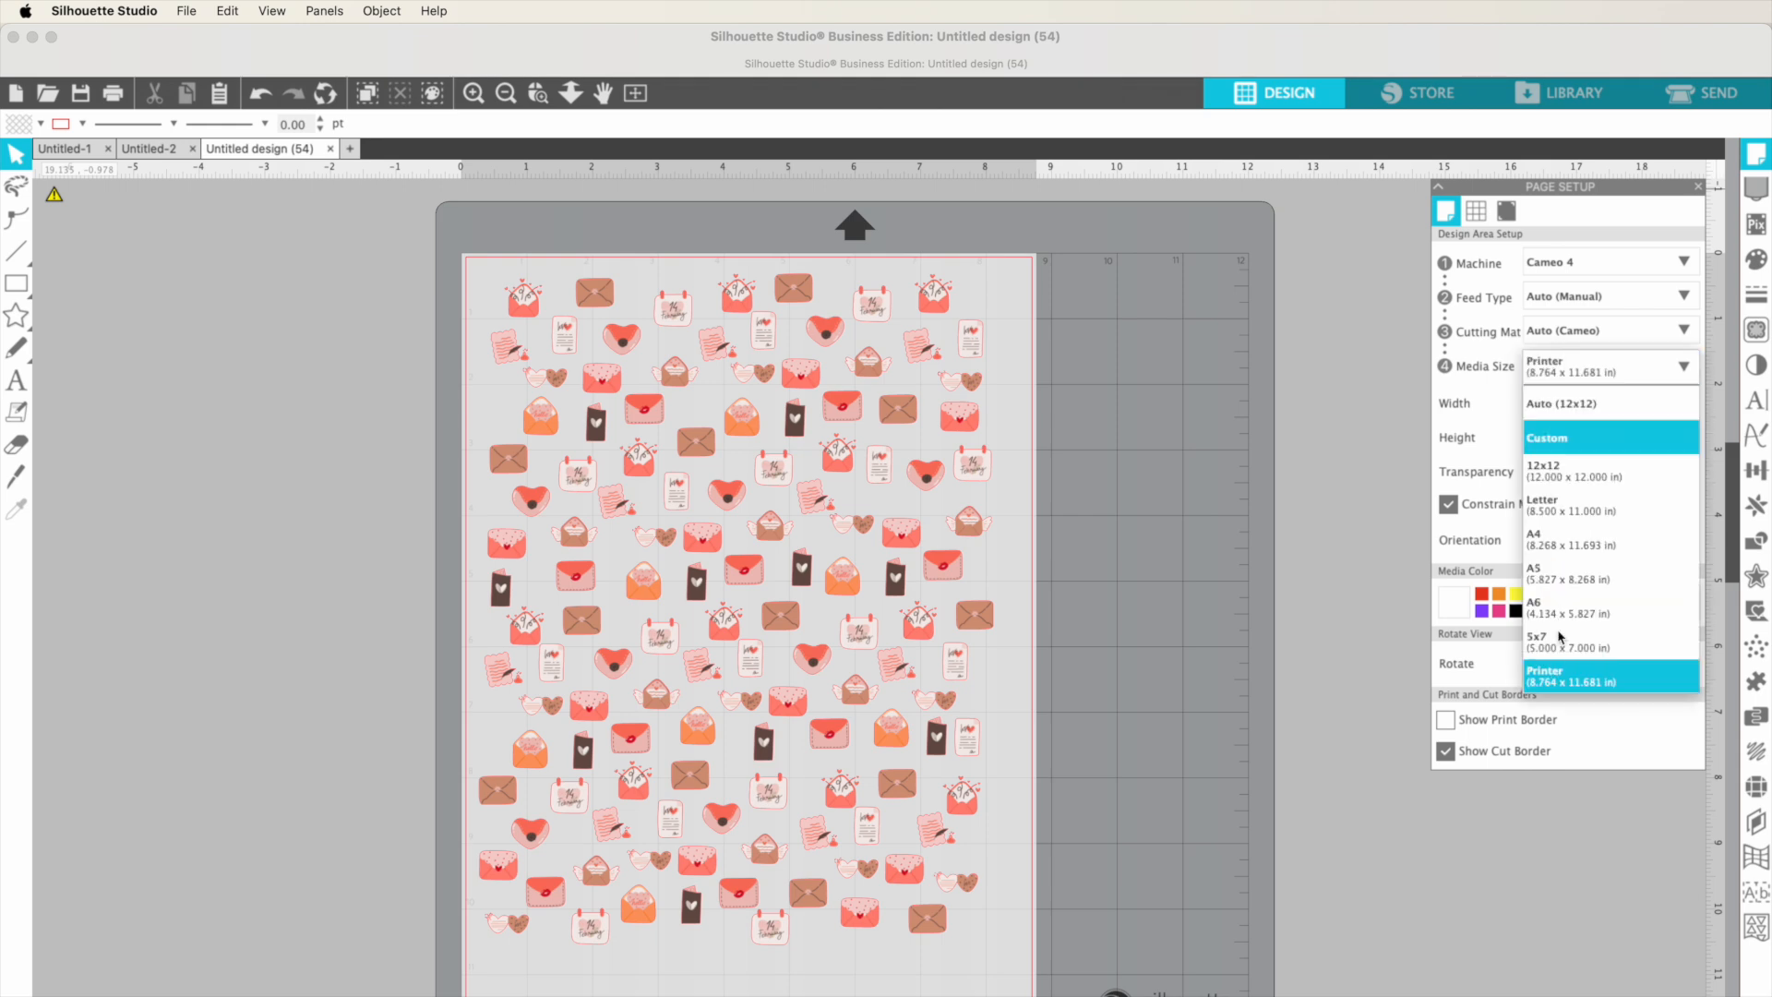
left_click(1557, 681)
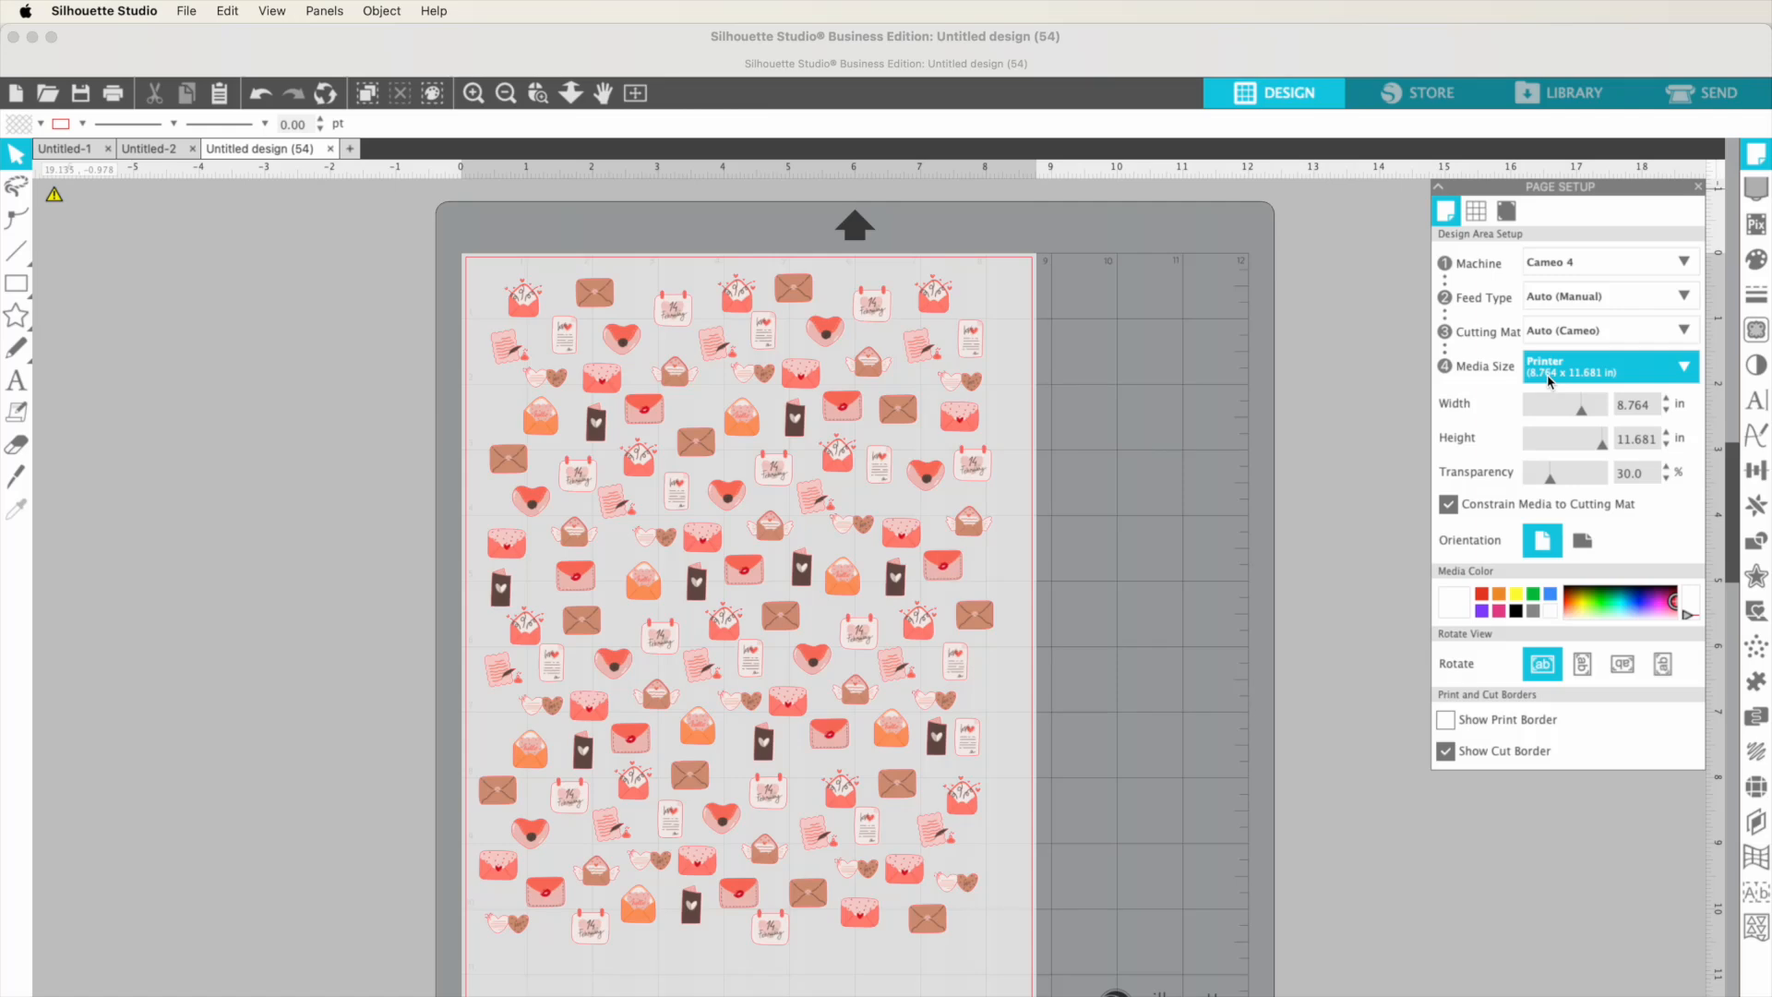
Step: Select the sticker pattern and scale it up by its corner to fill the page, about 10.44 in tall
left_click_drag(863, 651, 856, 652)
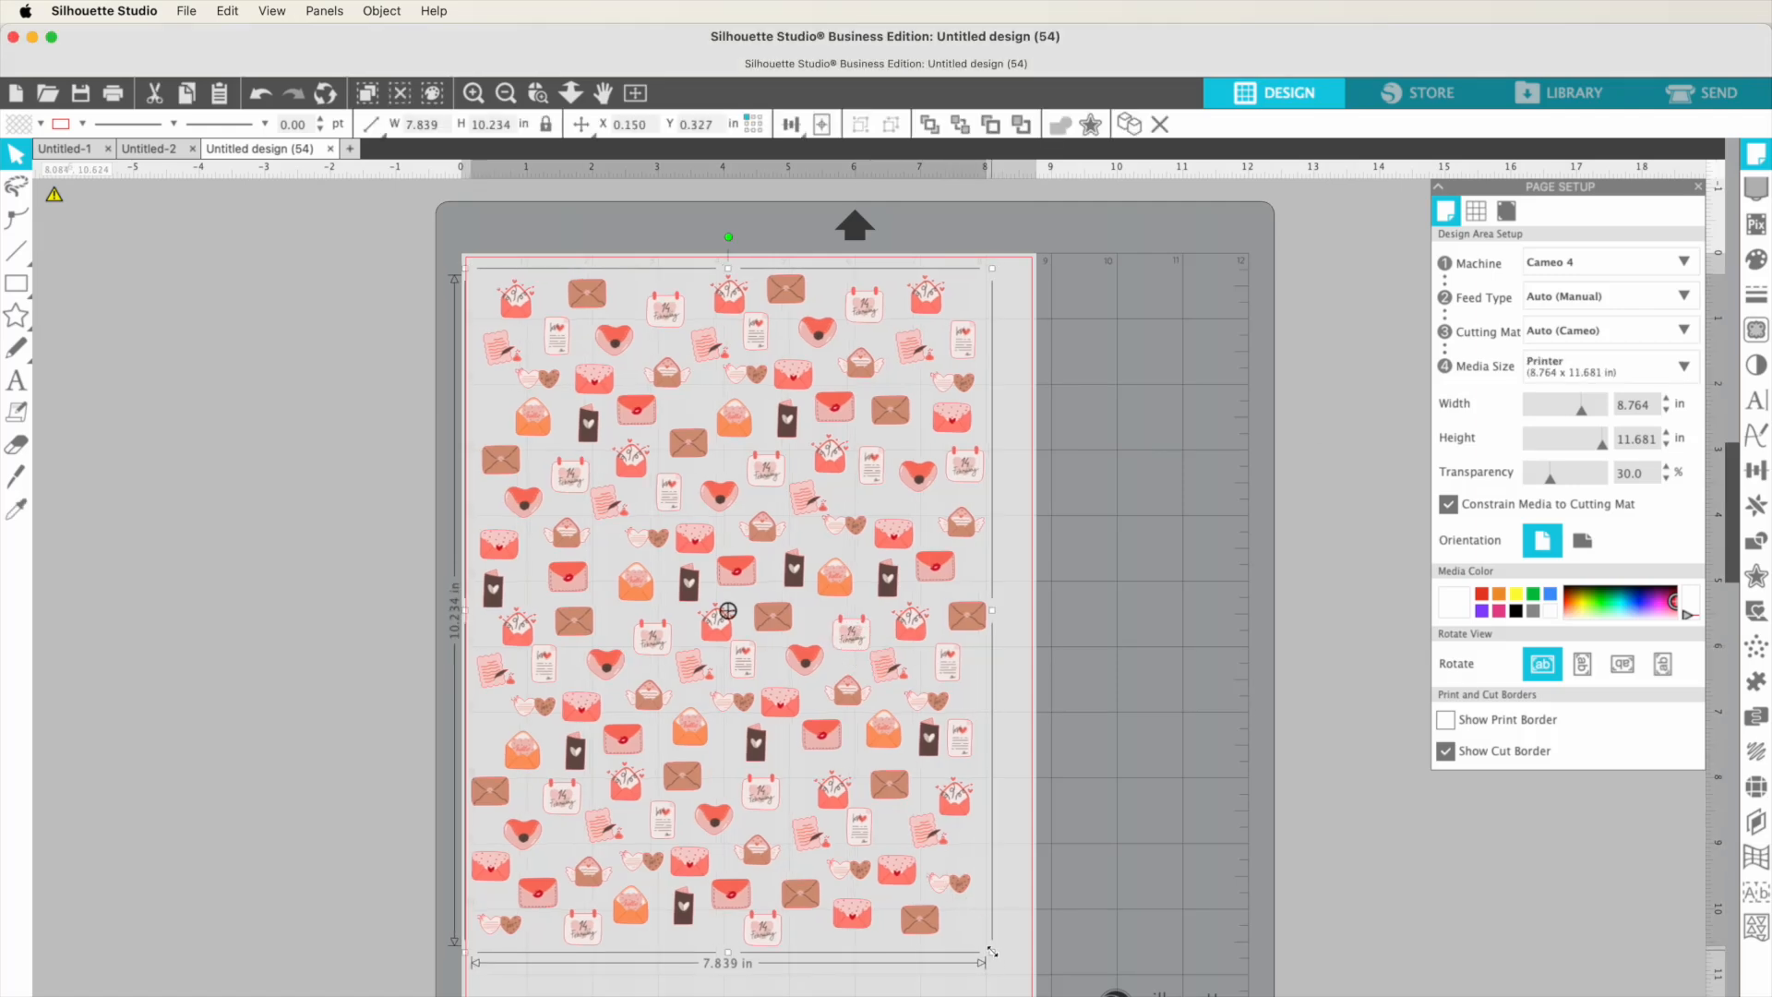
left_click_drag(992, 951, 1026, 993)
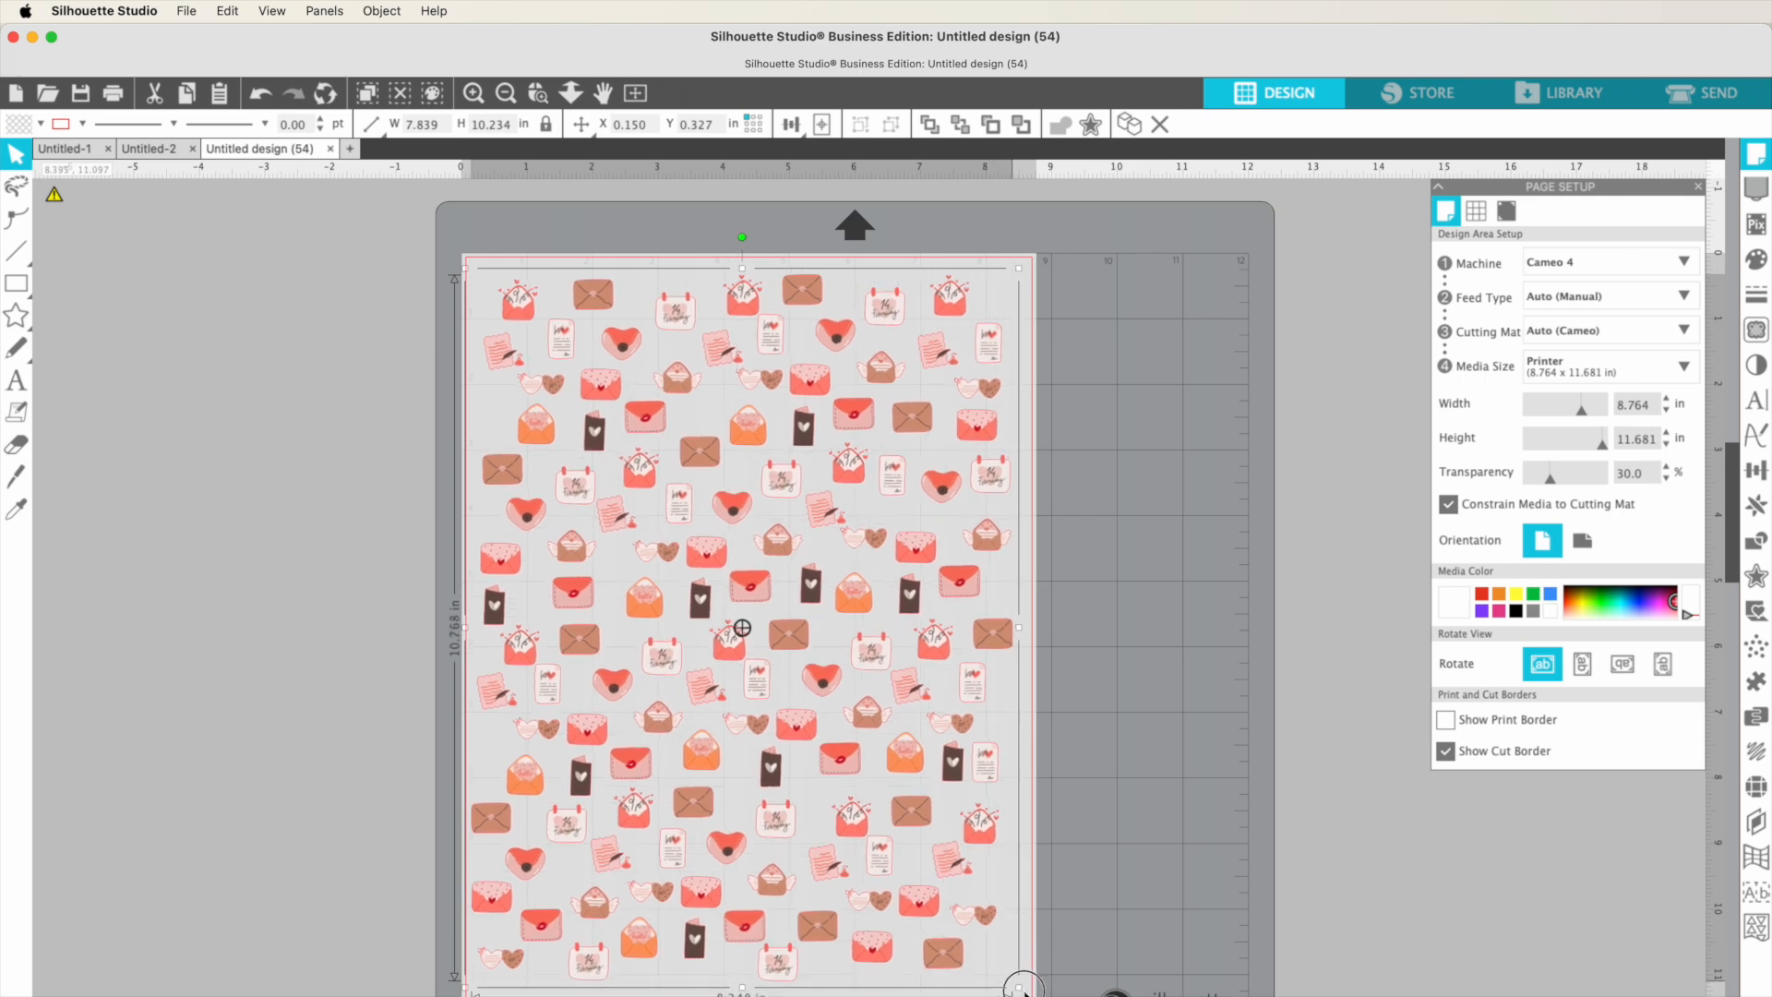
left_click(1143, 876)
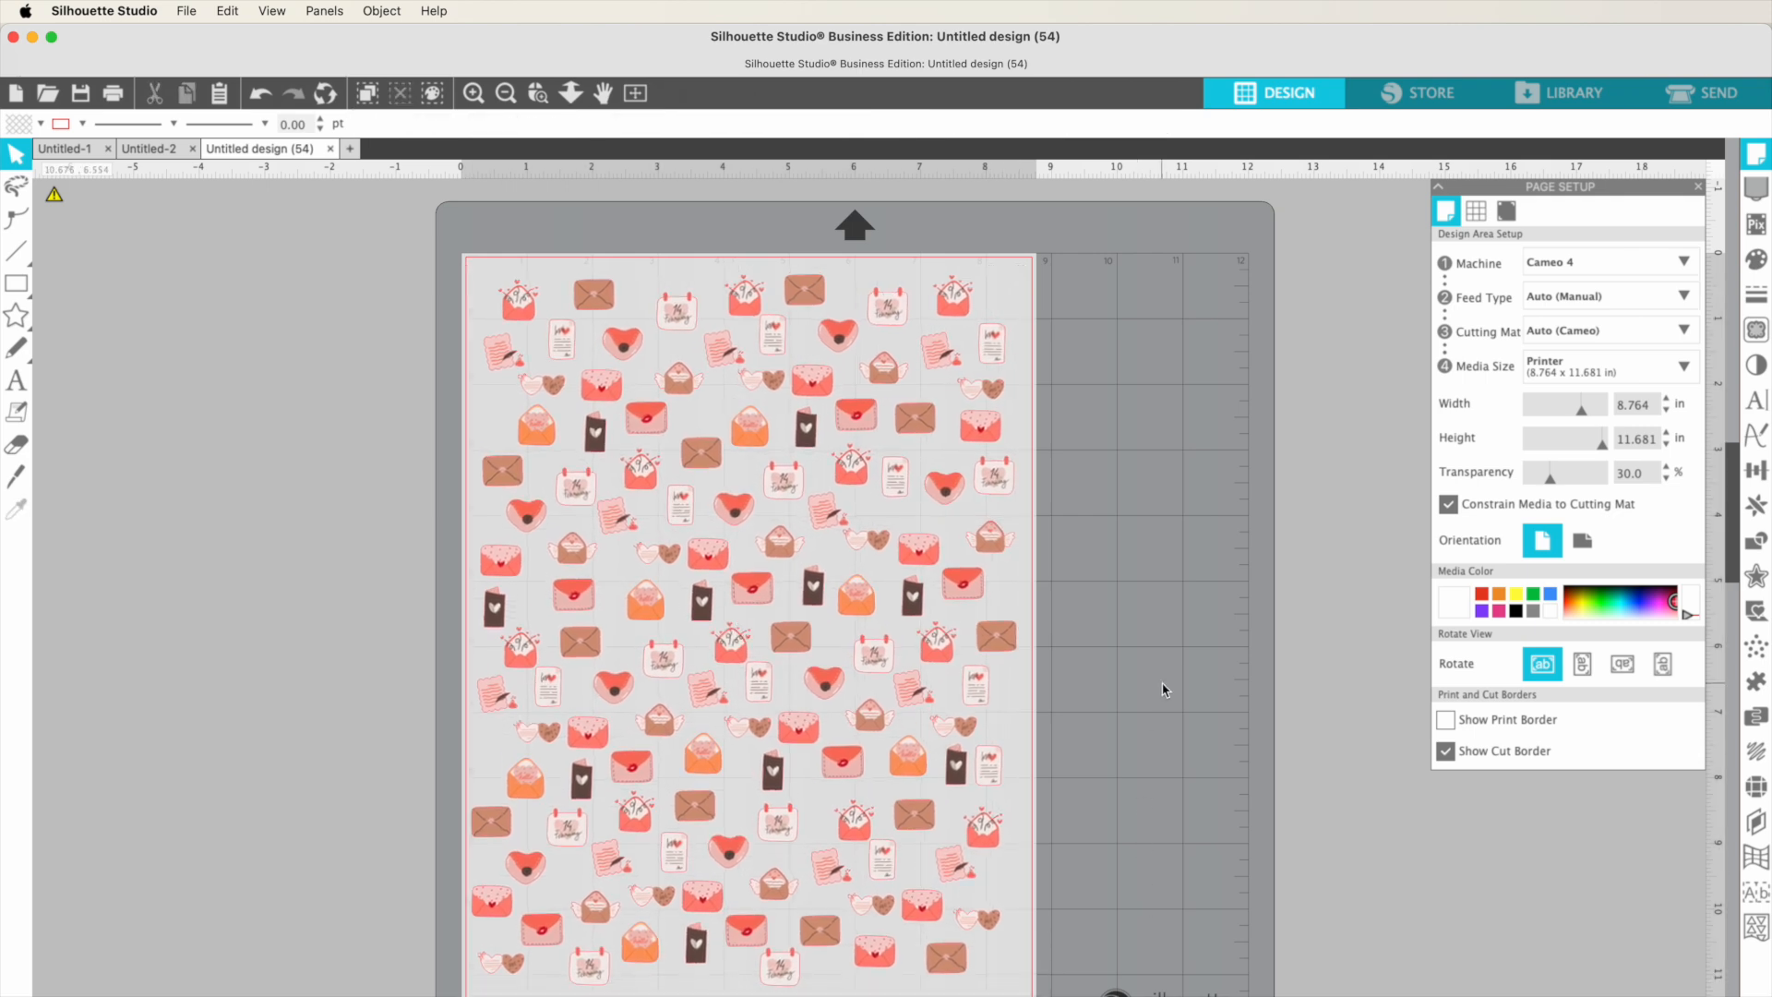
Step: Open the Print dialog and choose Brother HL-JF1 as the printer
left_click(186, 13)
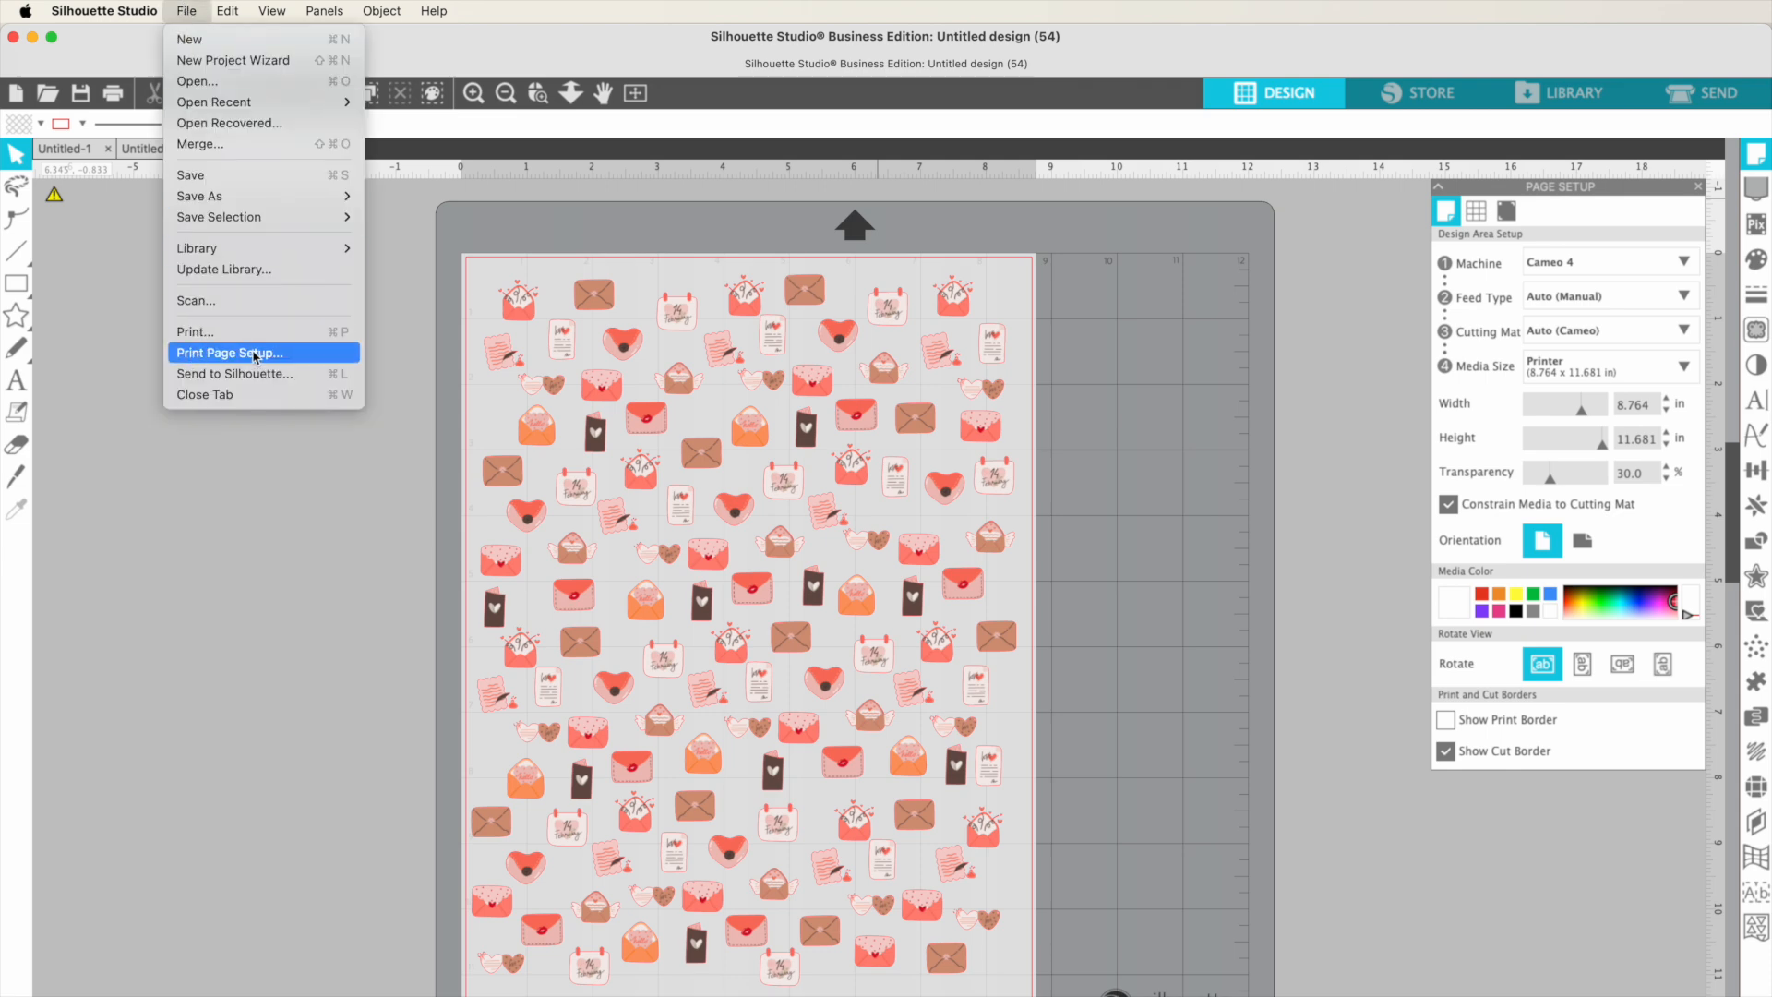
left_click(255, 332)
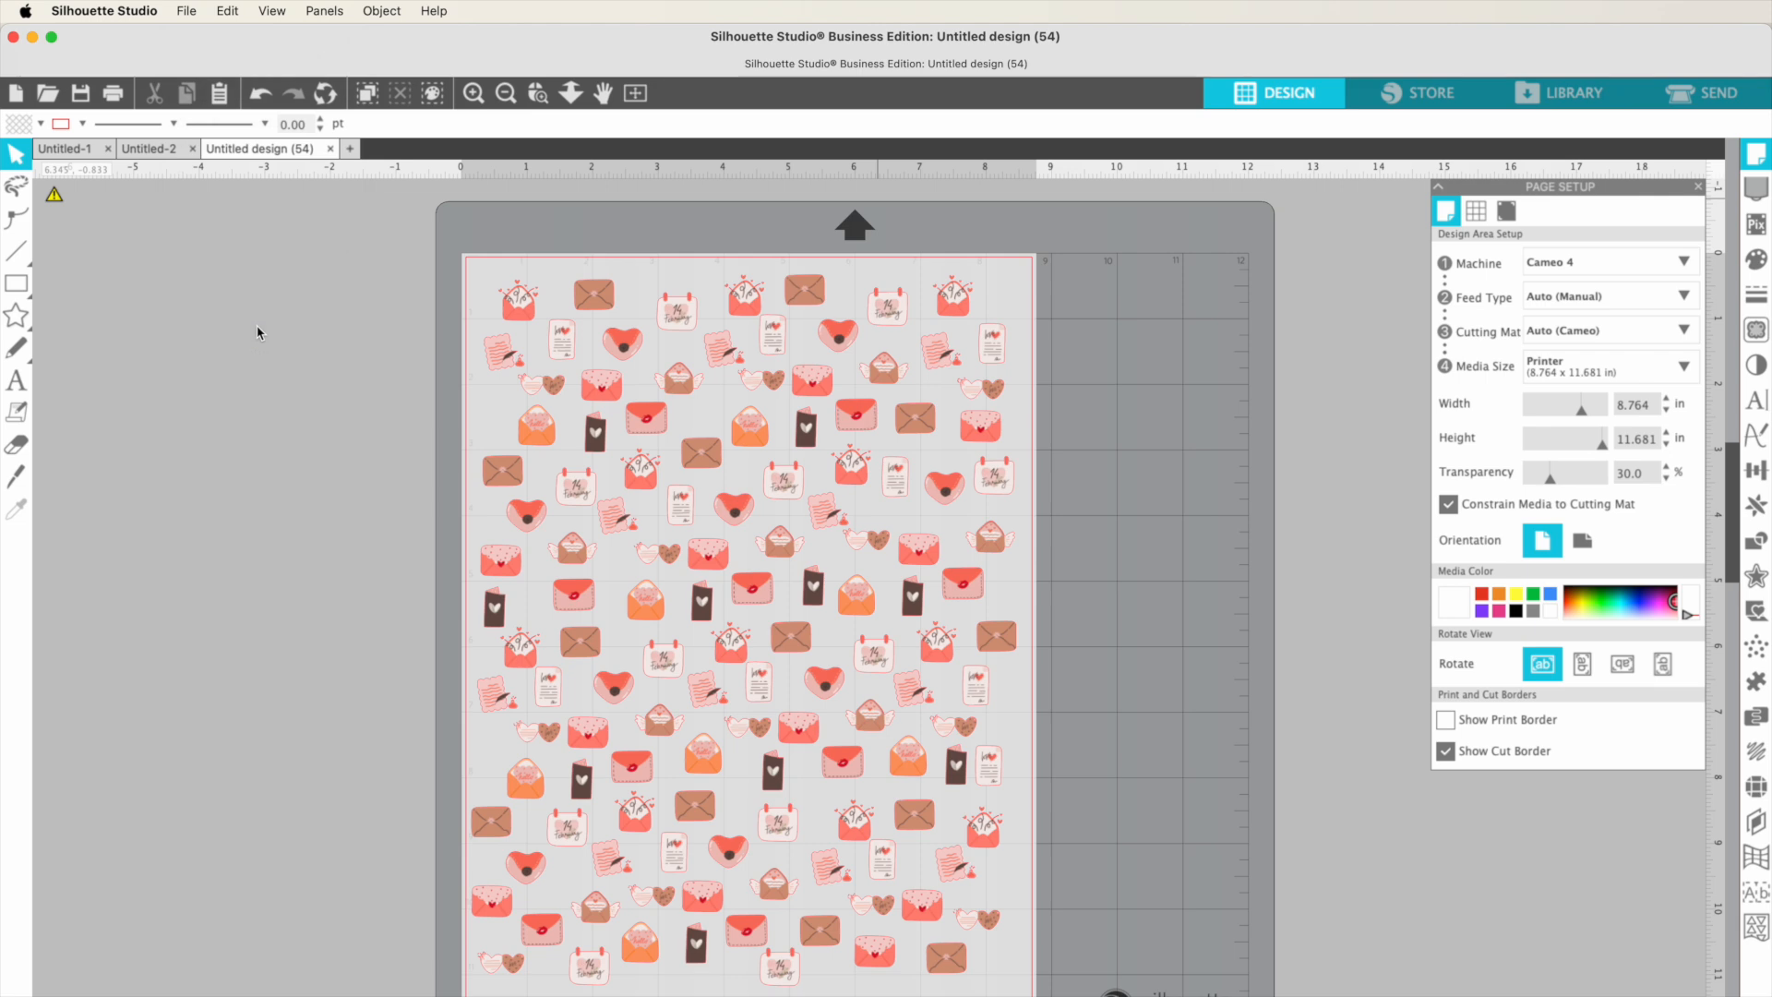
left_click_drag(1315, 274, 738, 275)
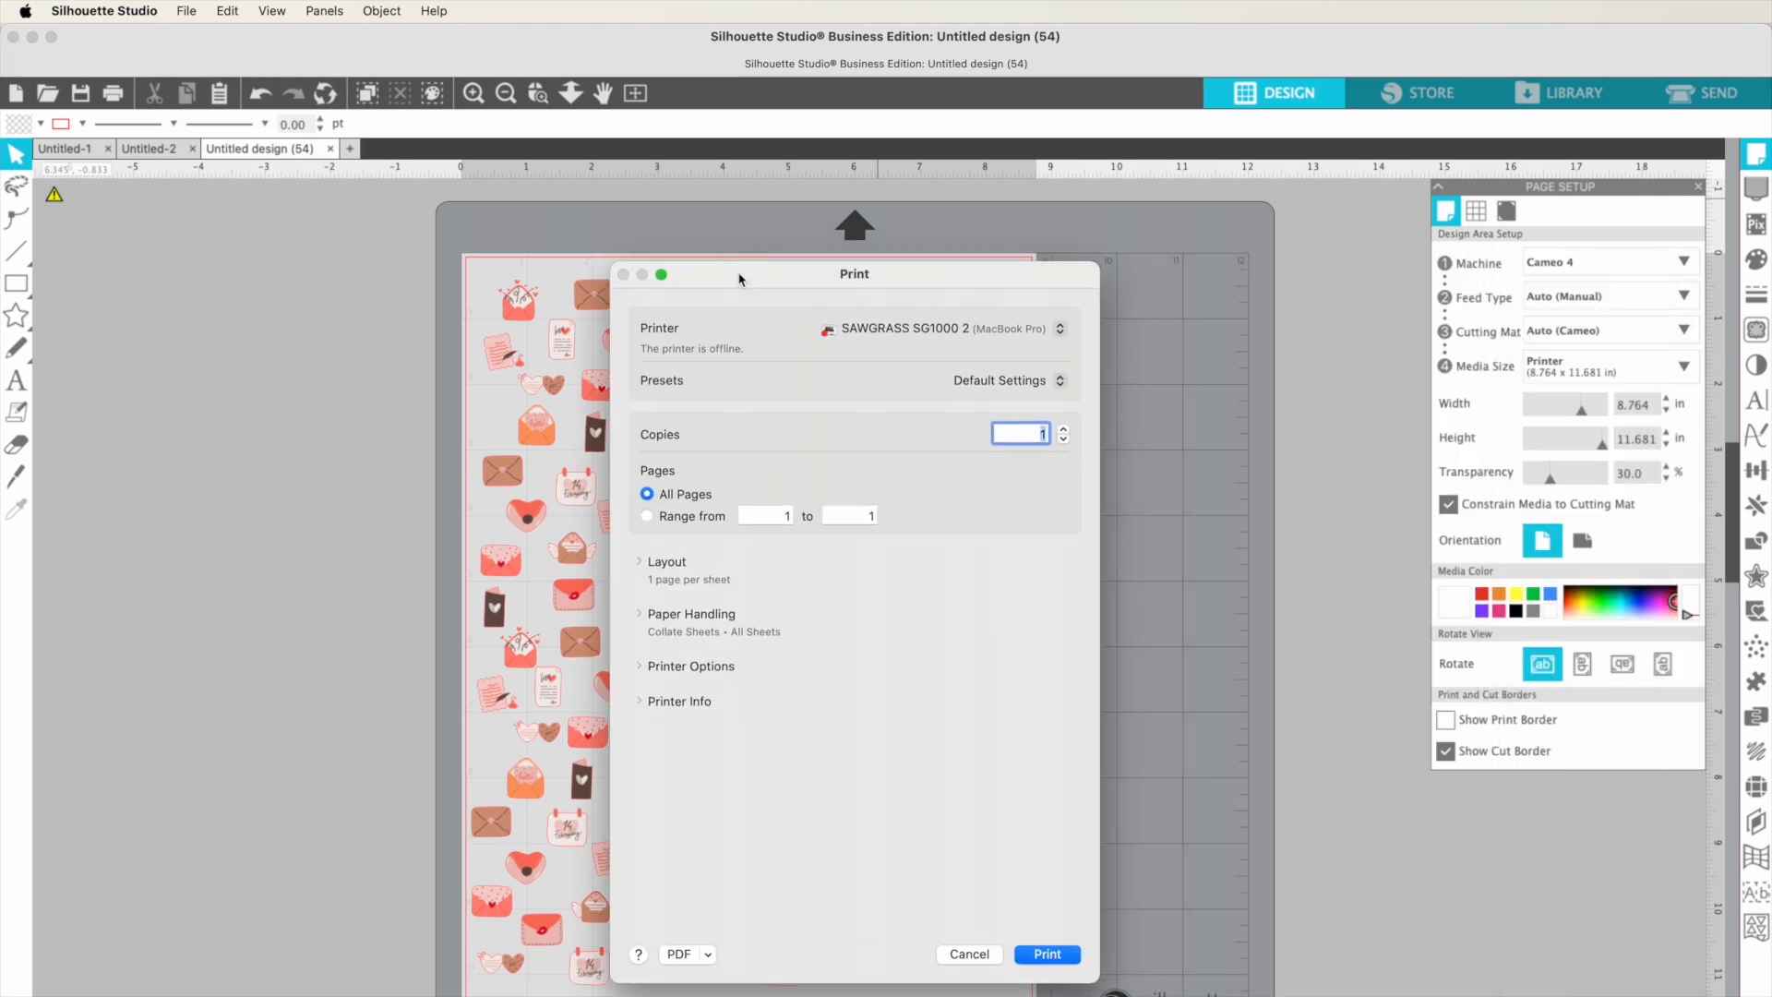
left_click(894, 329)
scroll(893, 323, "up", 5)
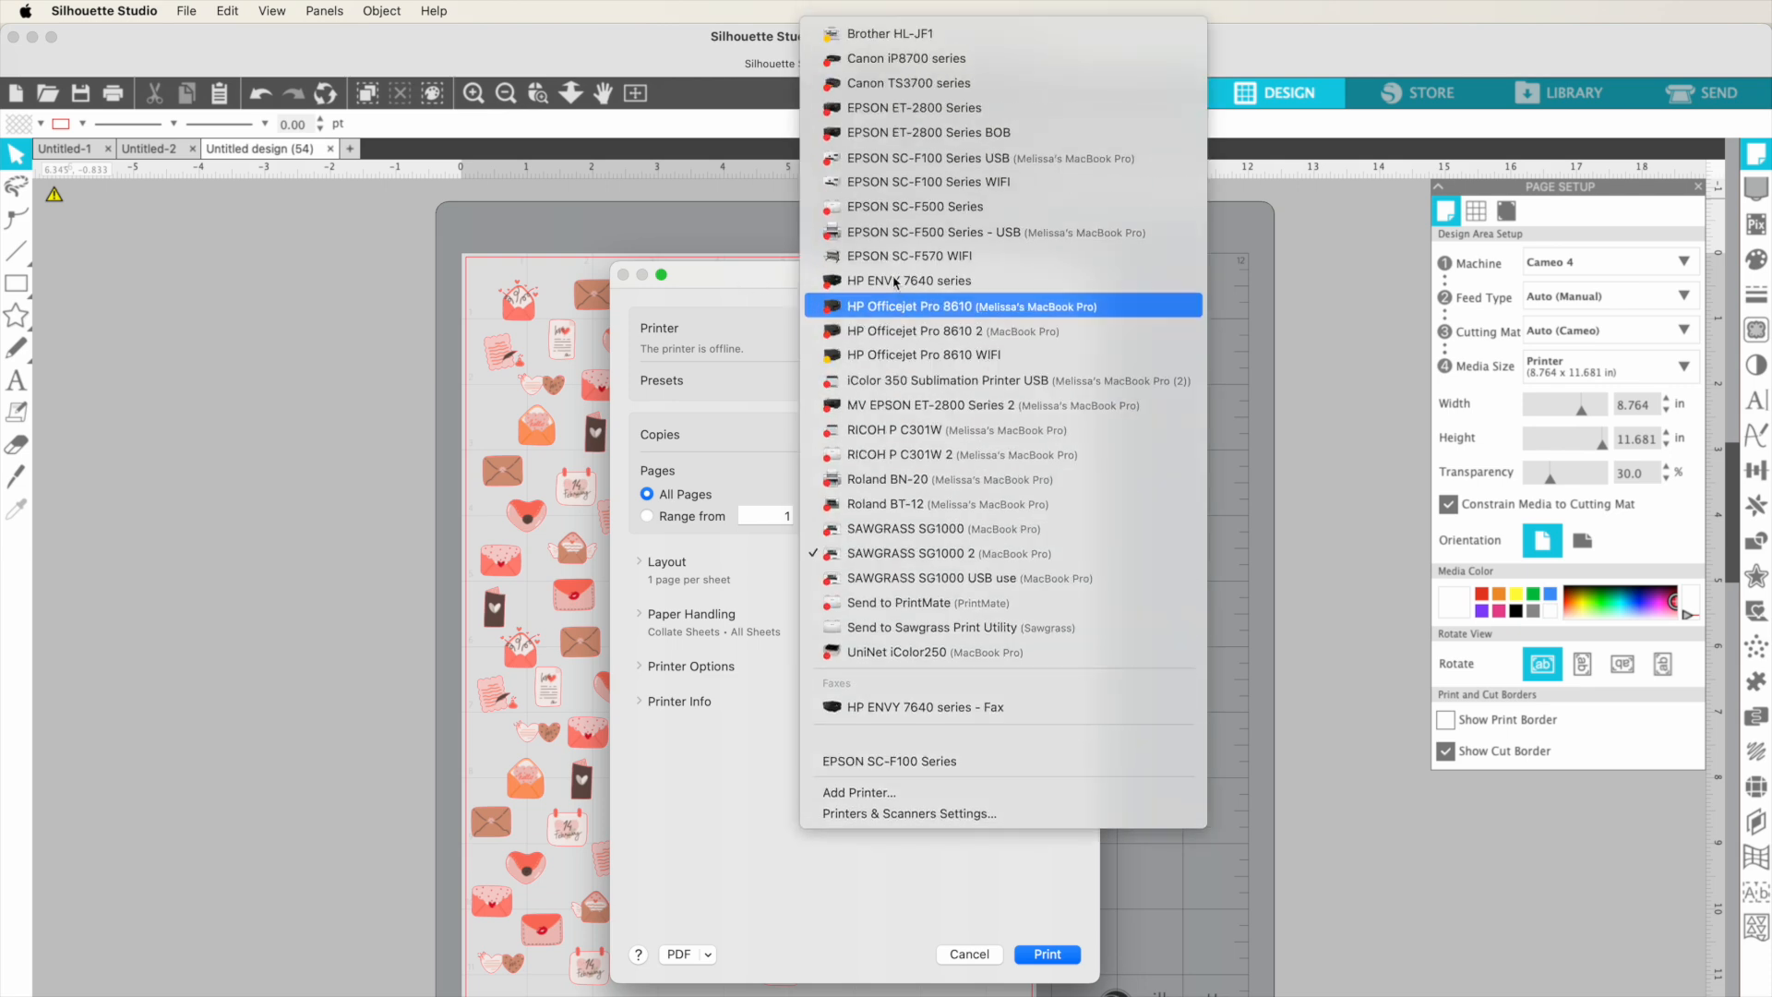
left_click(877, 39)
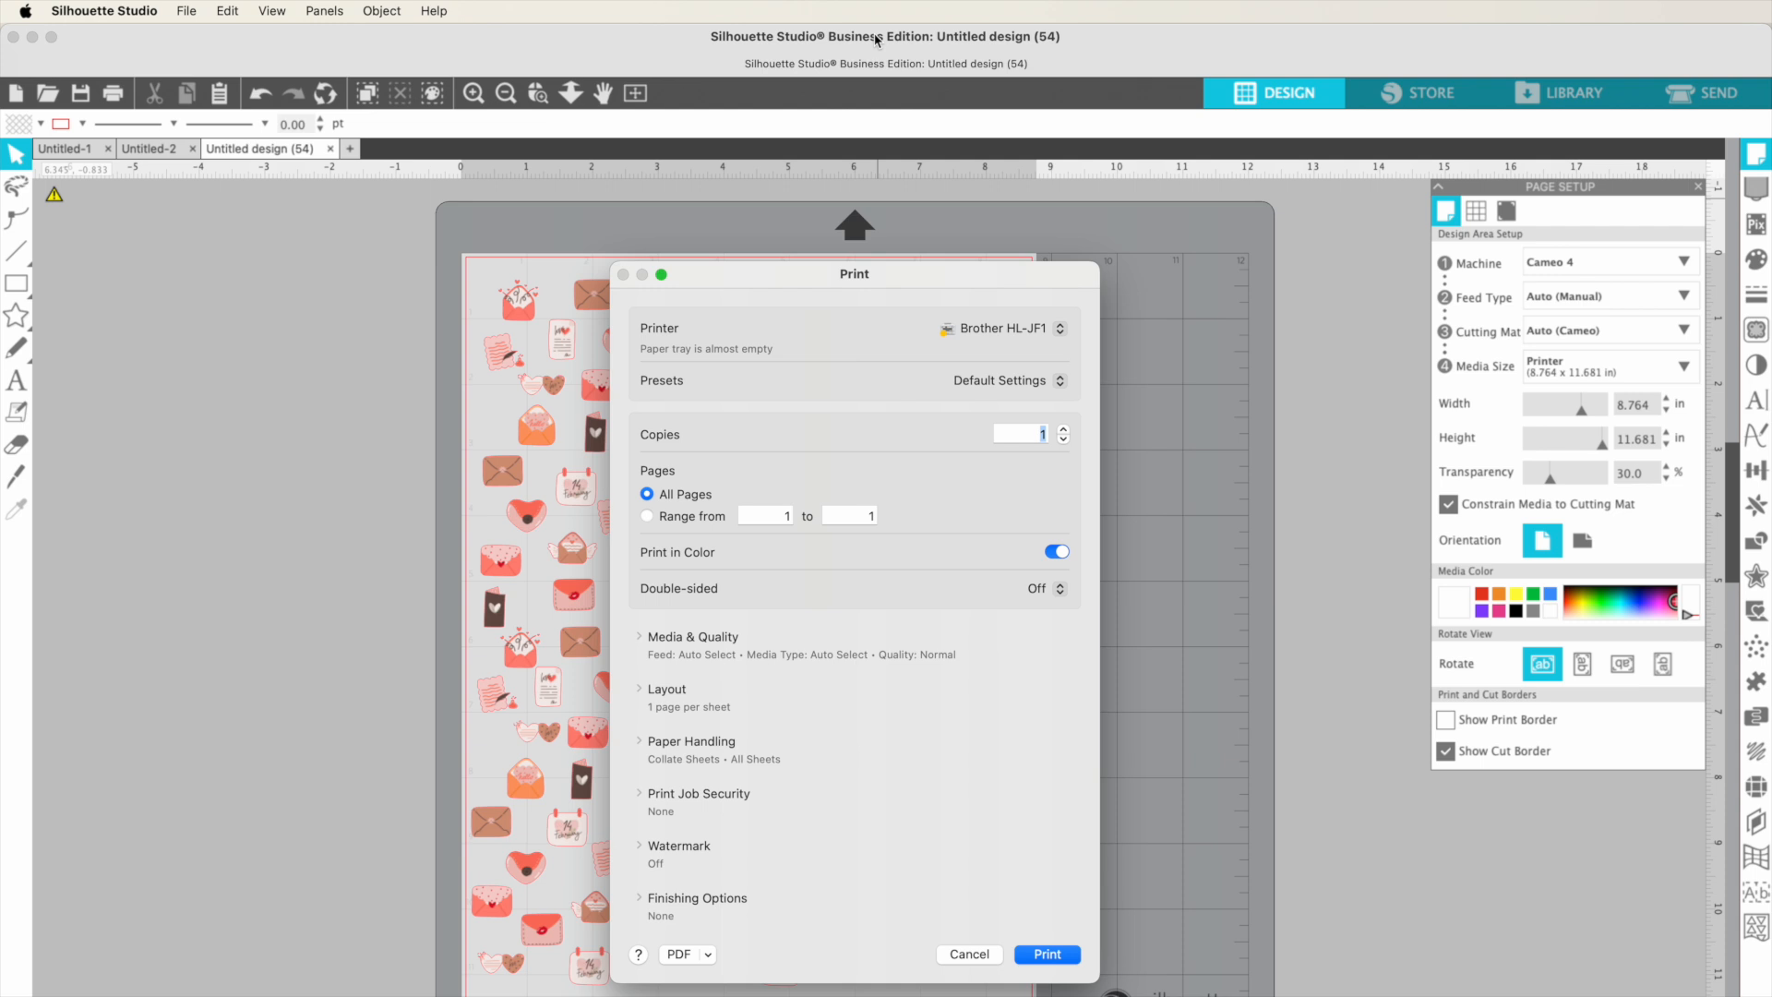
Step: Under Media & Quality, set Feed From to Roll 2 and Paper Type to Brother BP71, keeping Normal quality
scroll(779, 761, "down", 2)
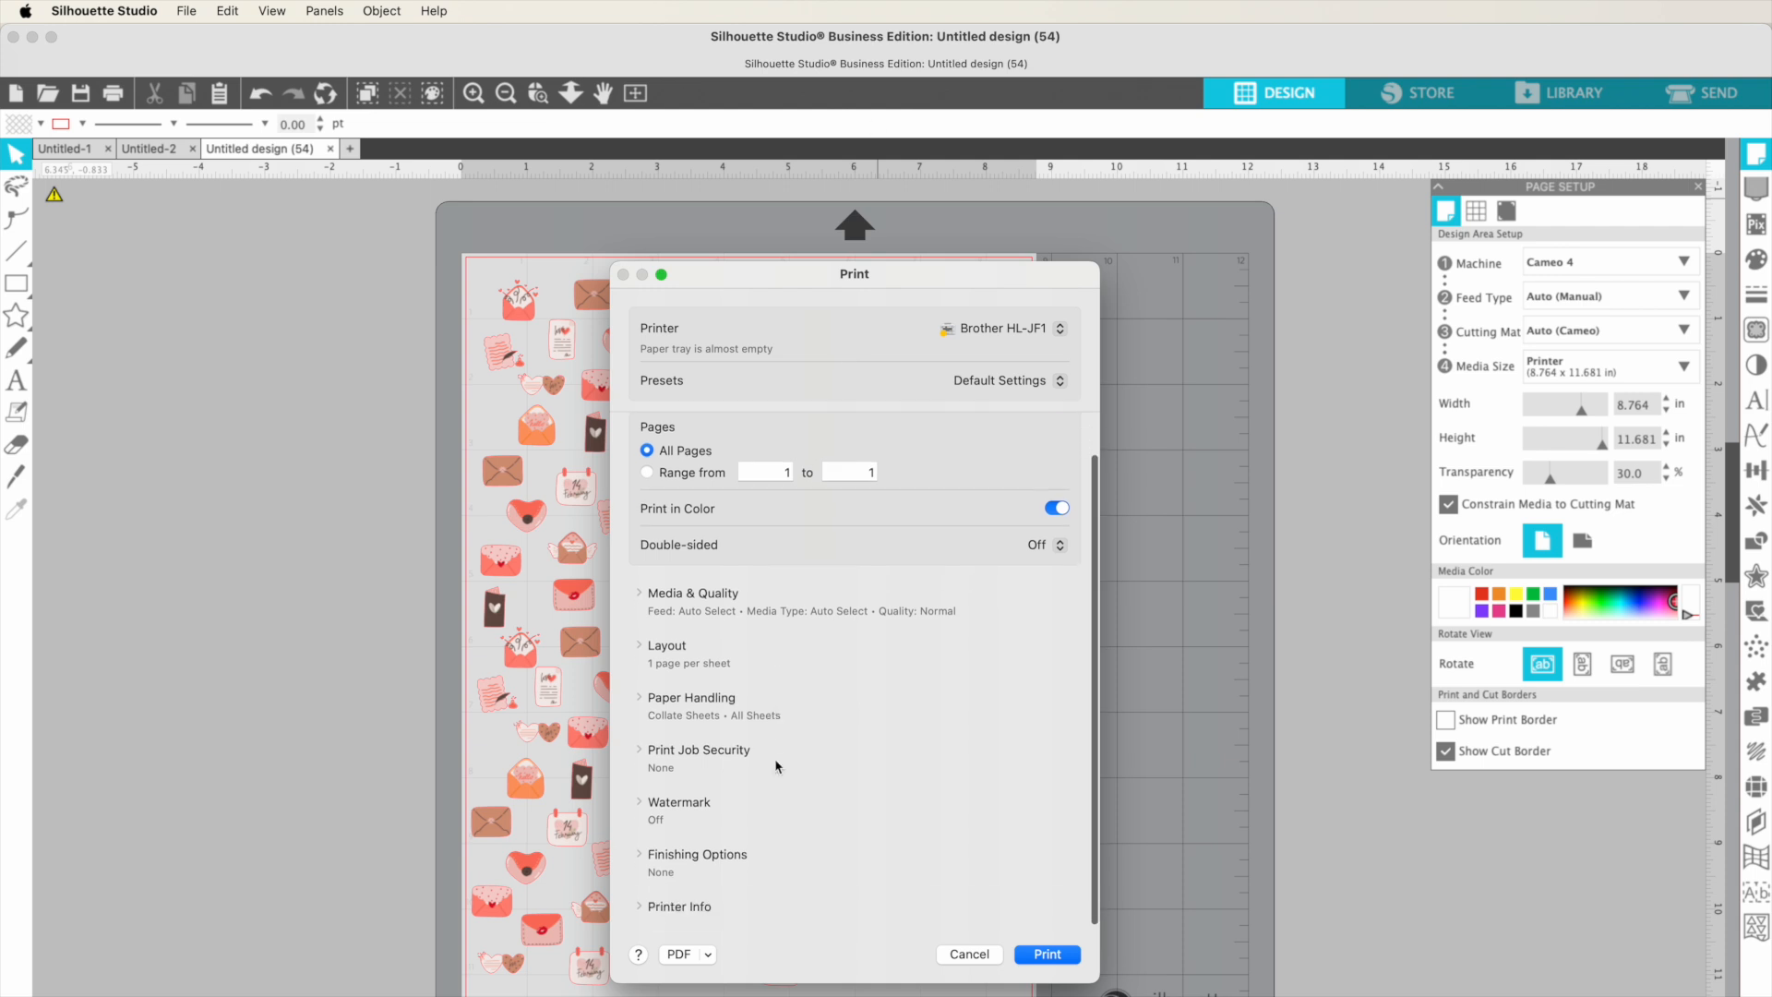
scroll(714, 675, "up", 2)
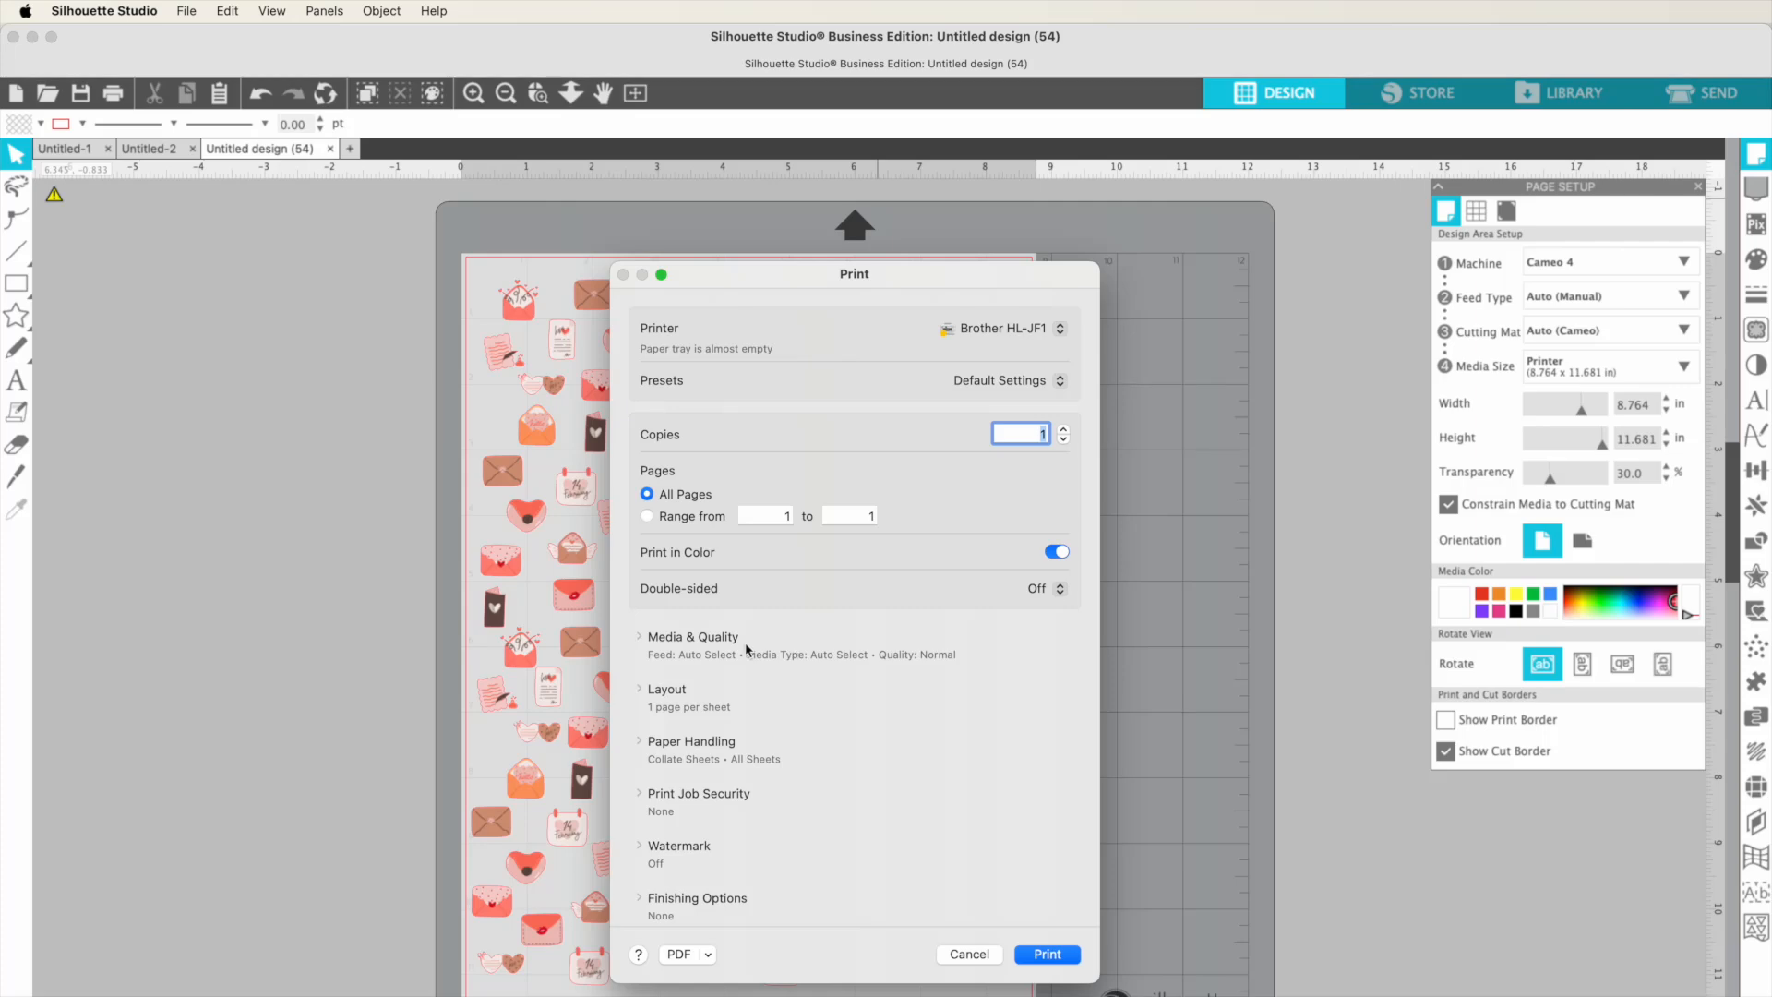
left_click(640, 637)
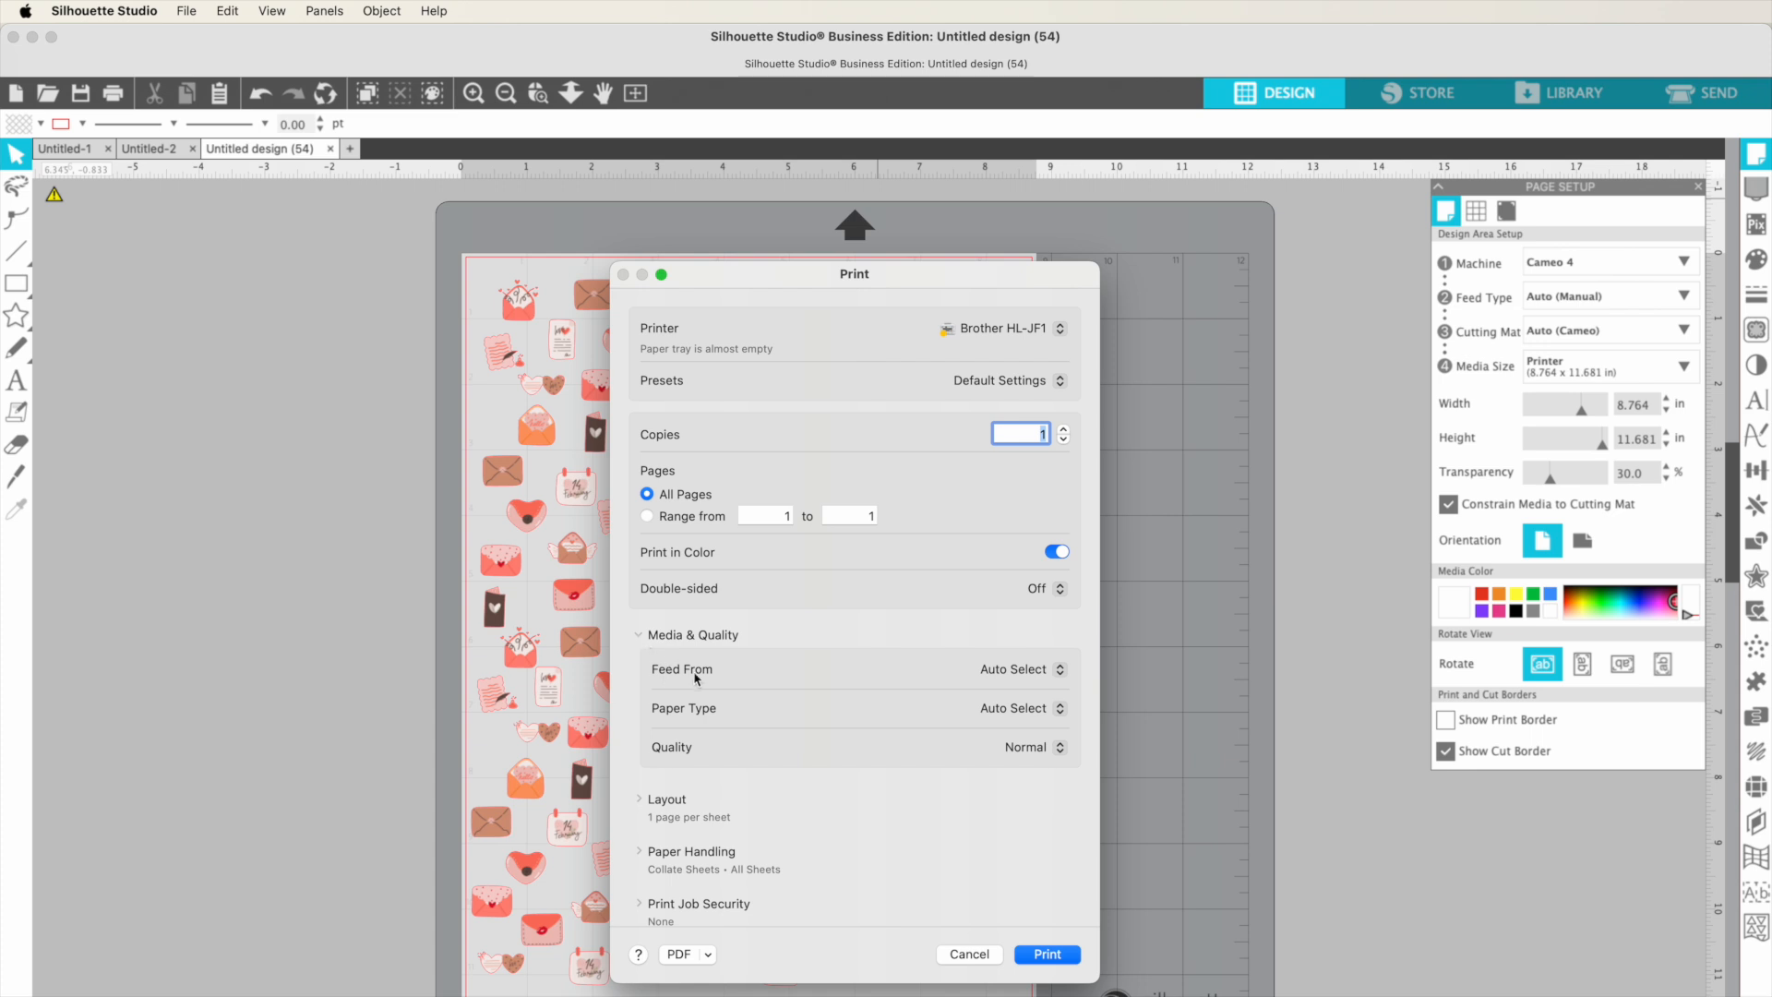
left_click(1005, 678)
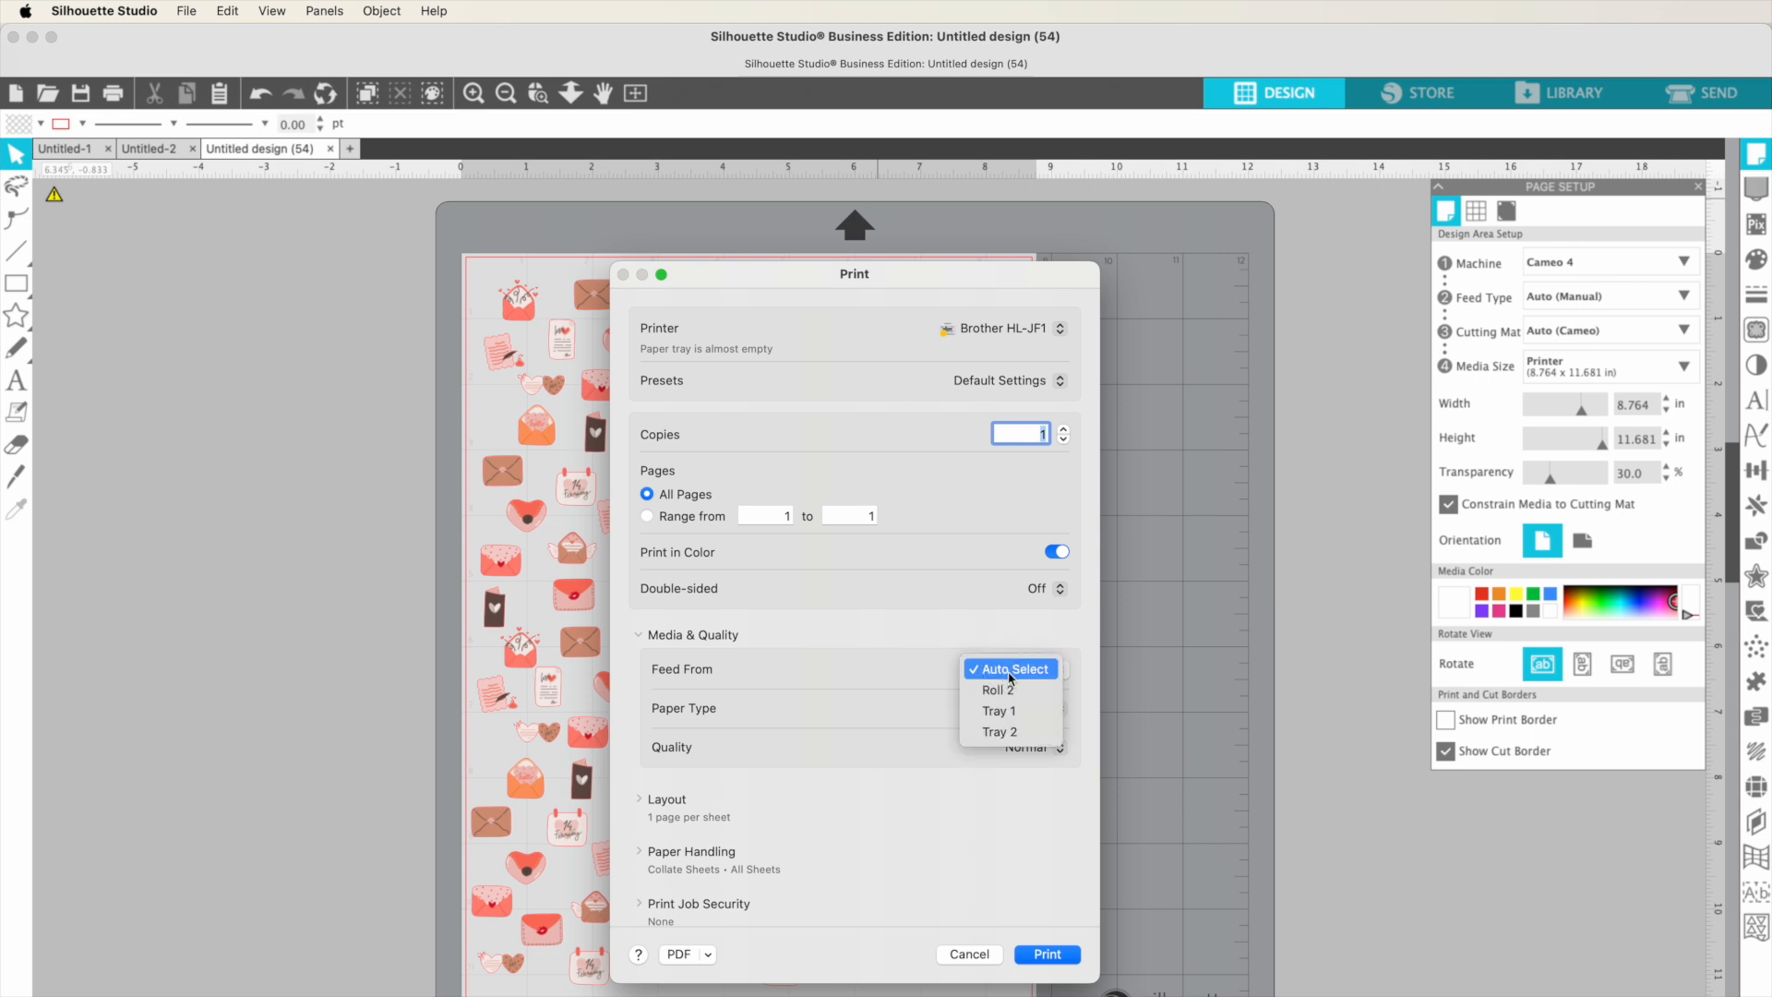
left_click(1013, 691)
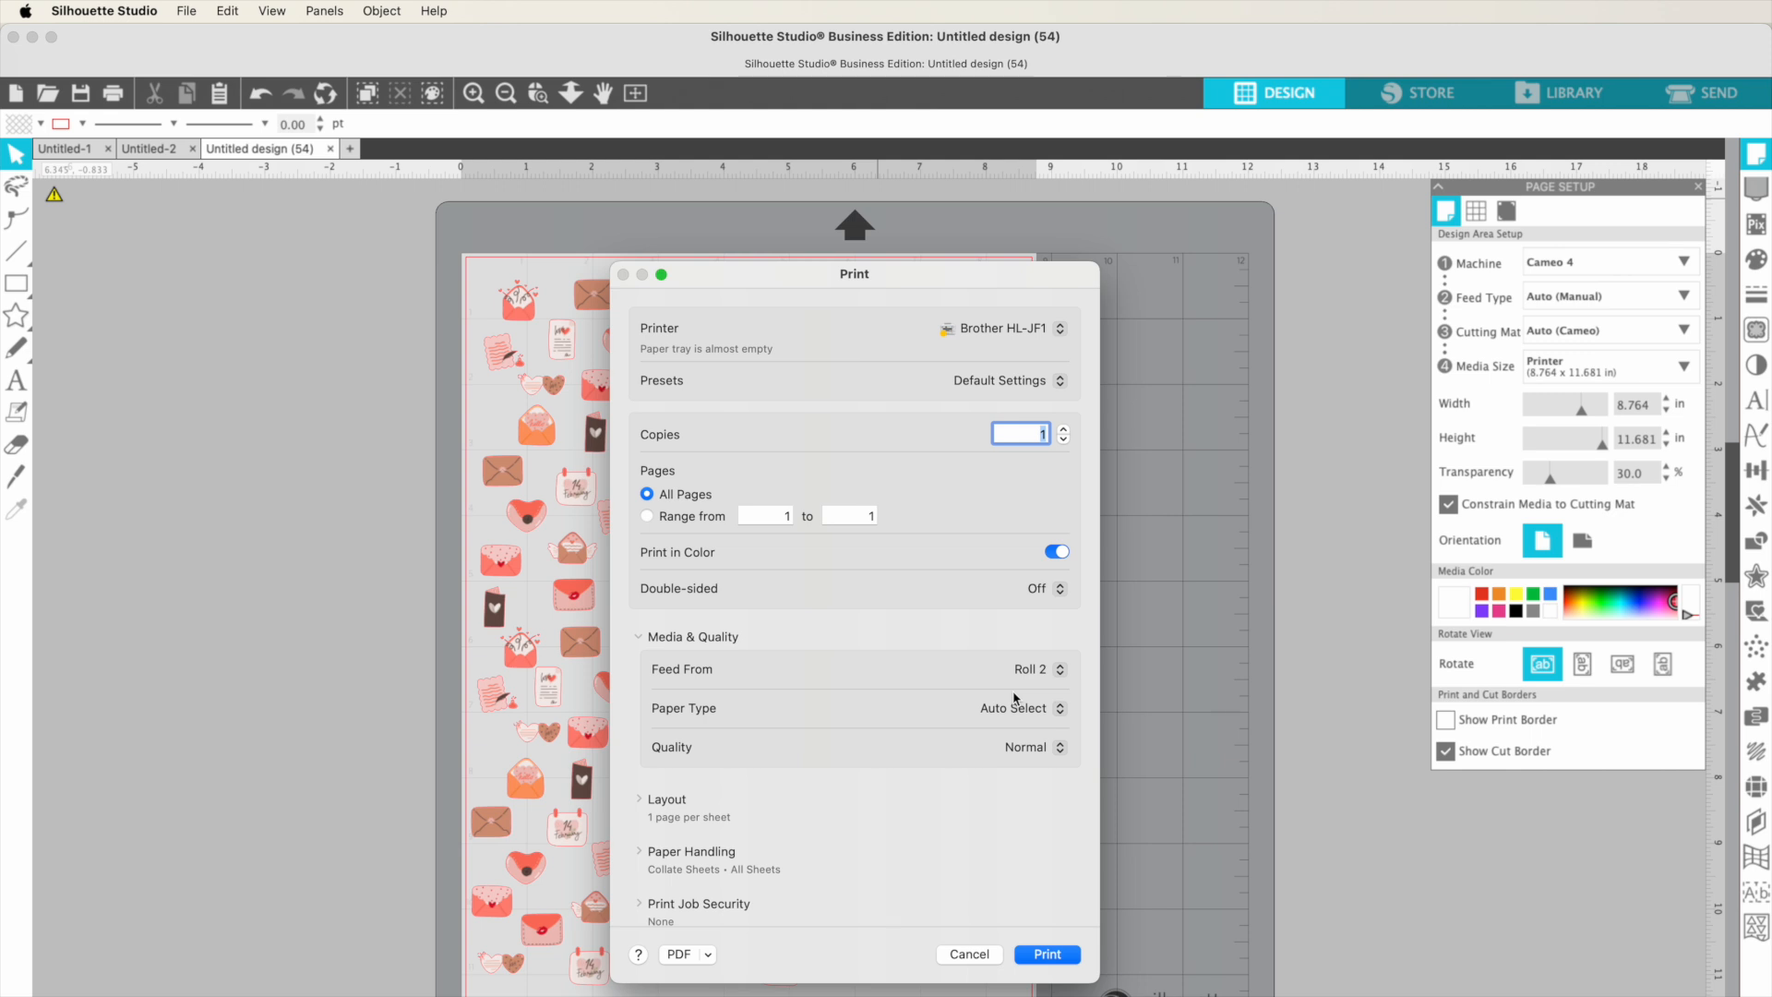
left_click(1018, 704)
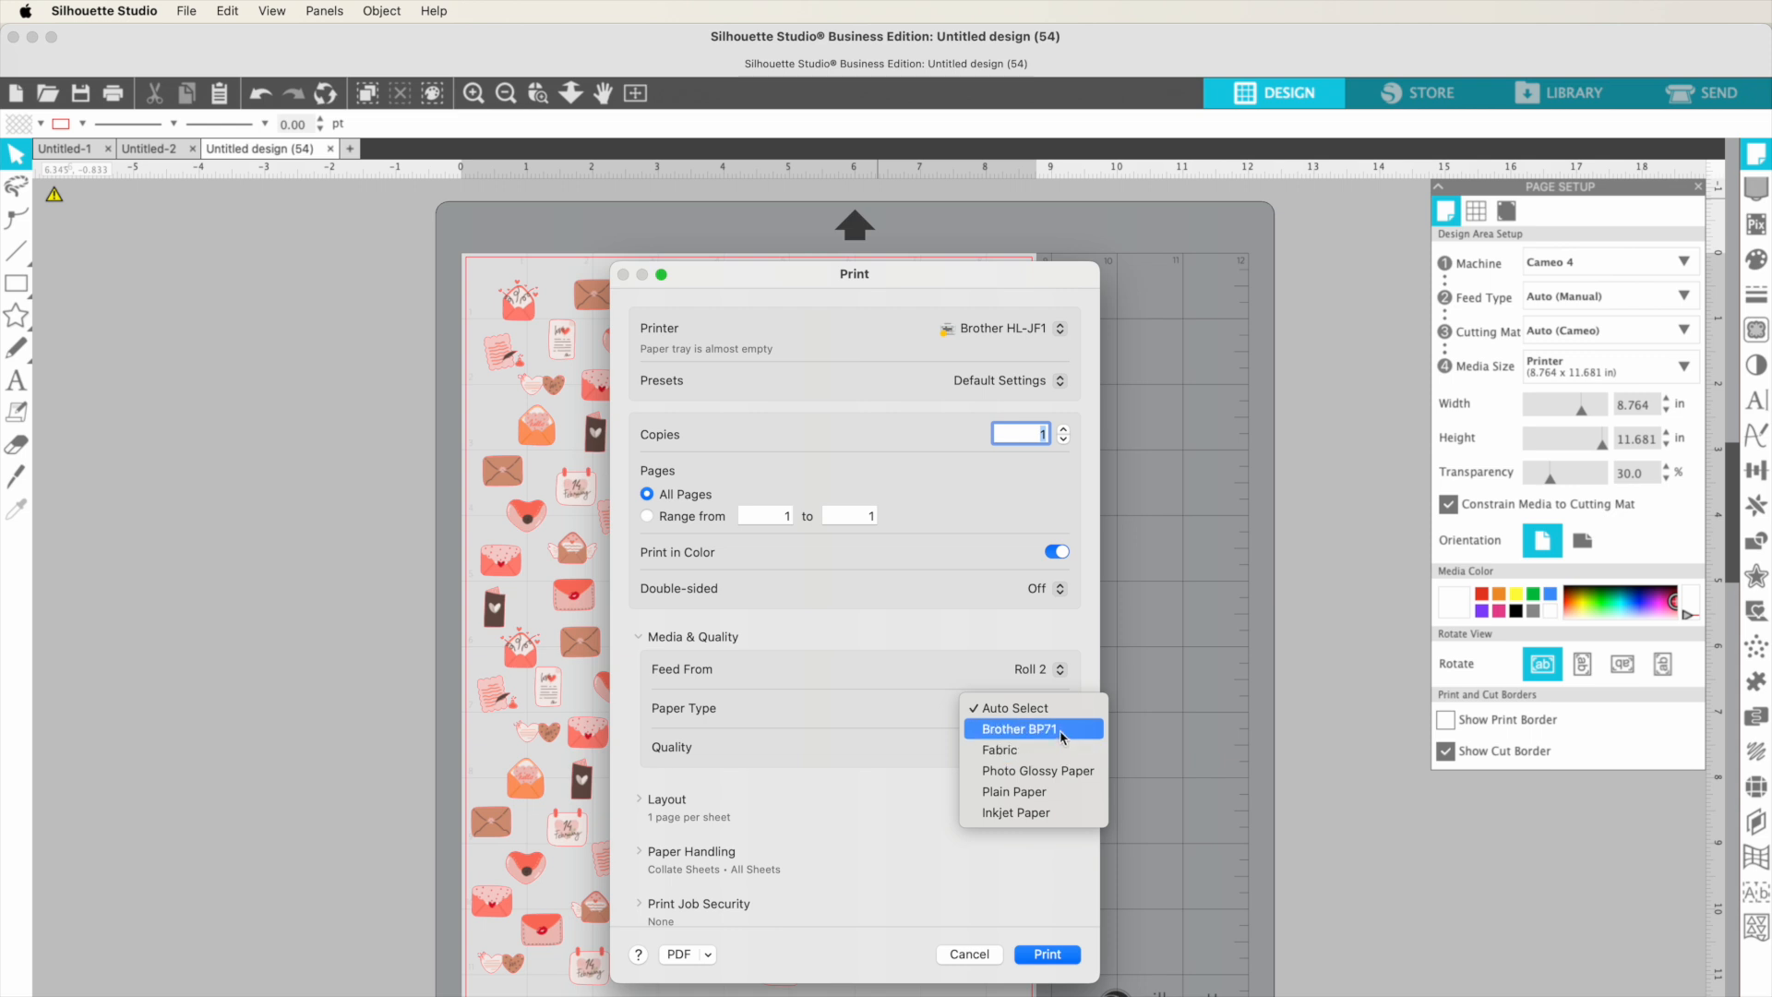
left_click(1062, 736)
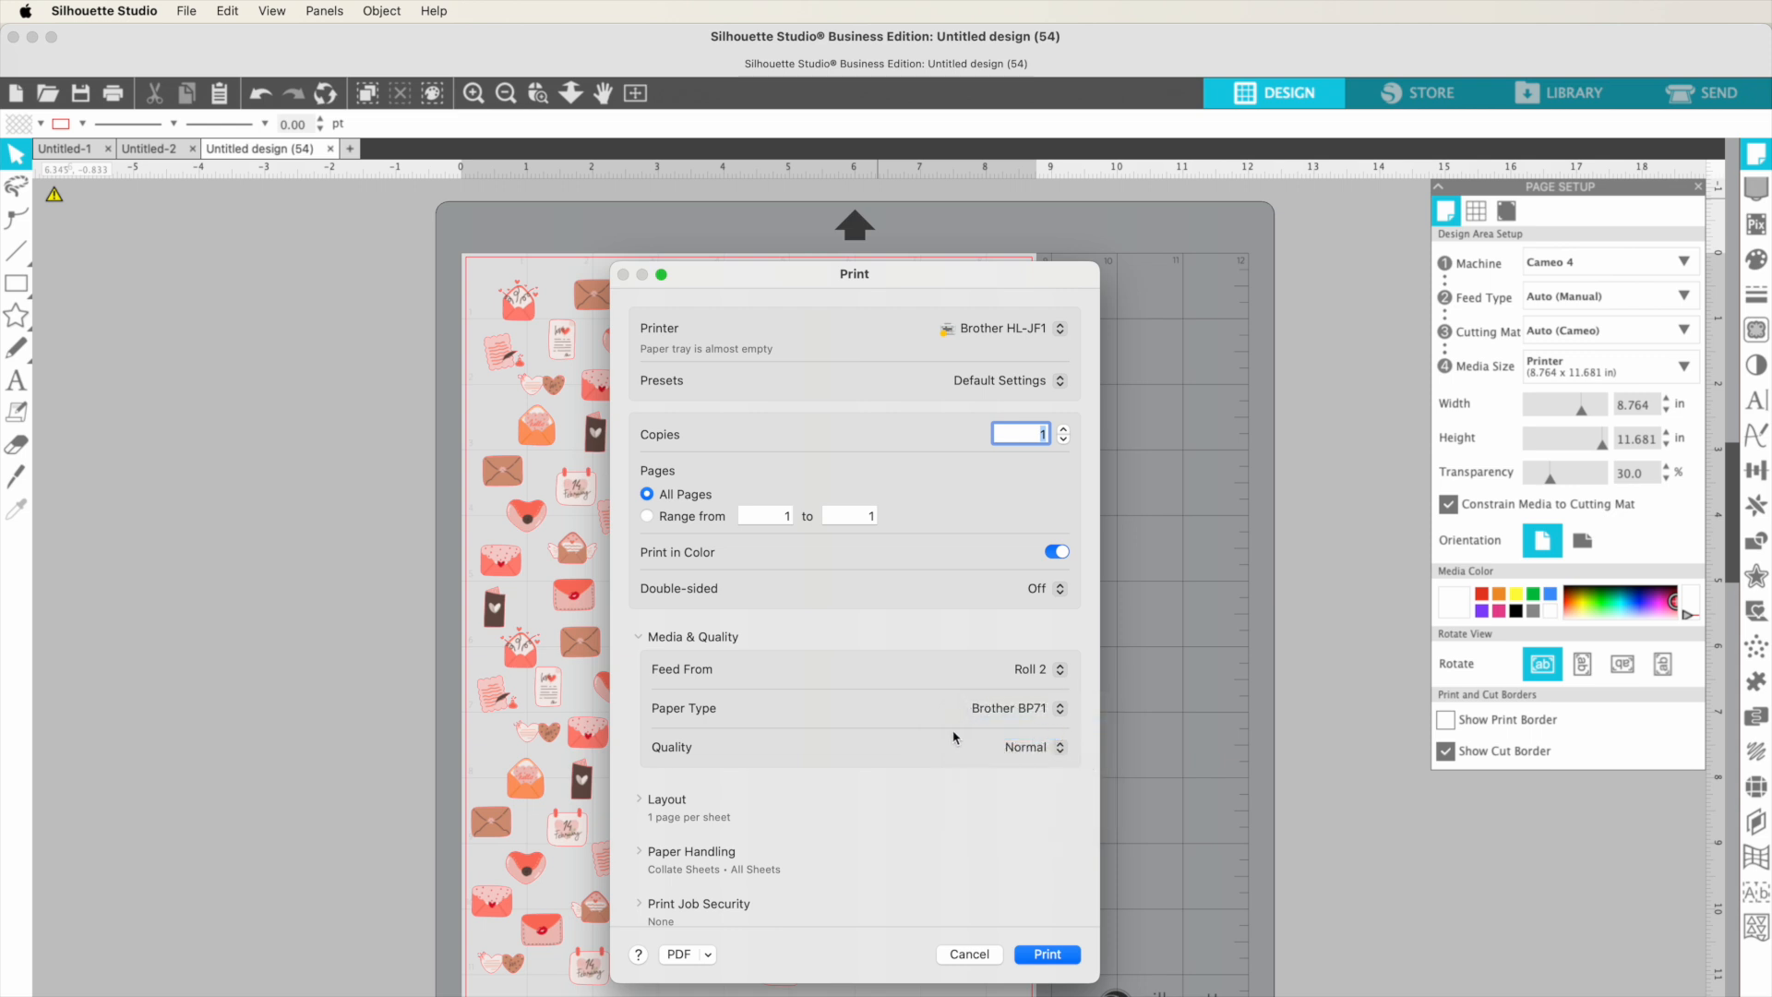
left_click(1029, 747)
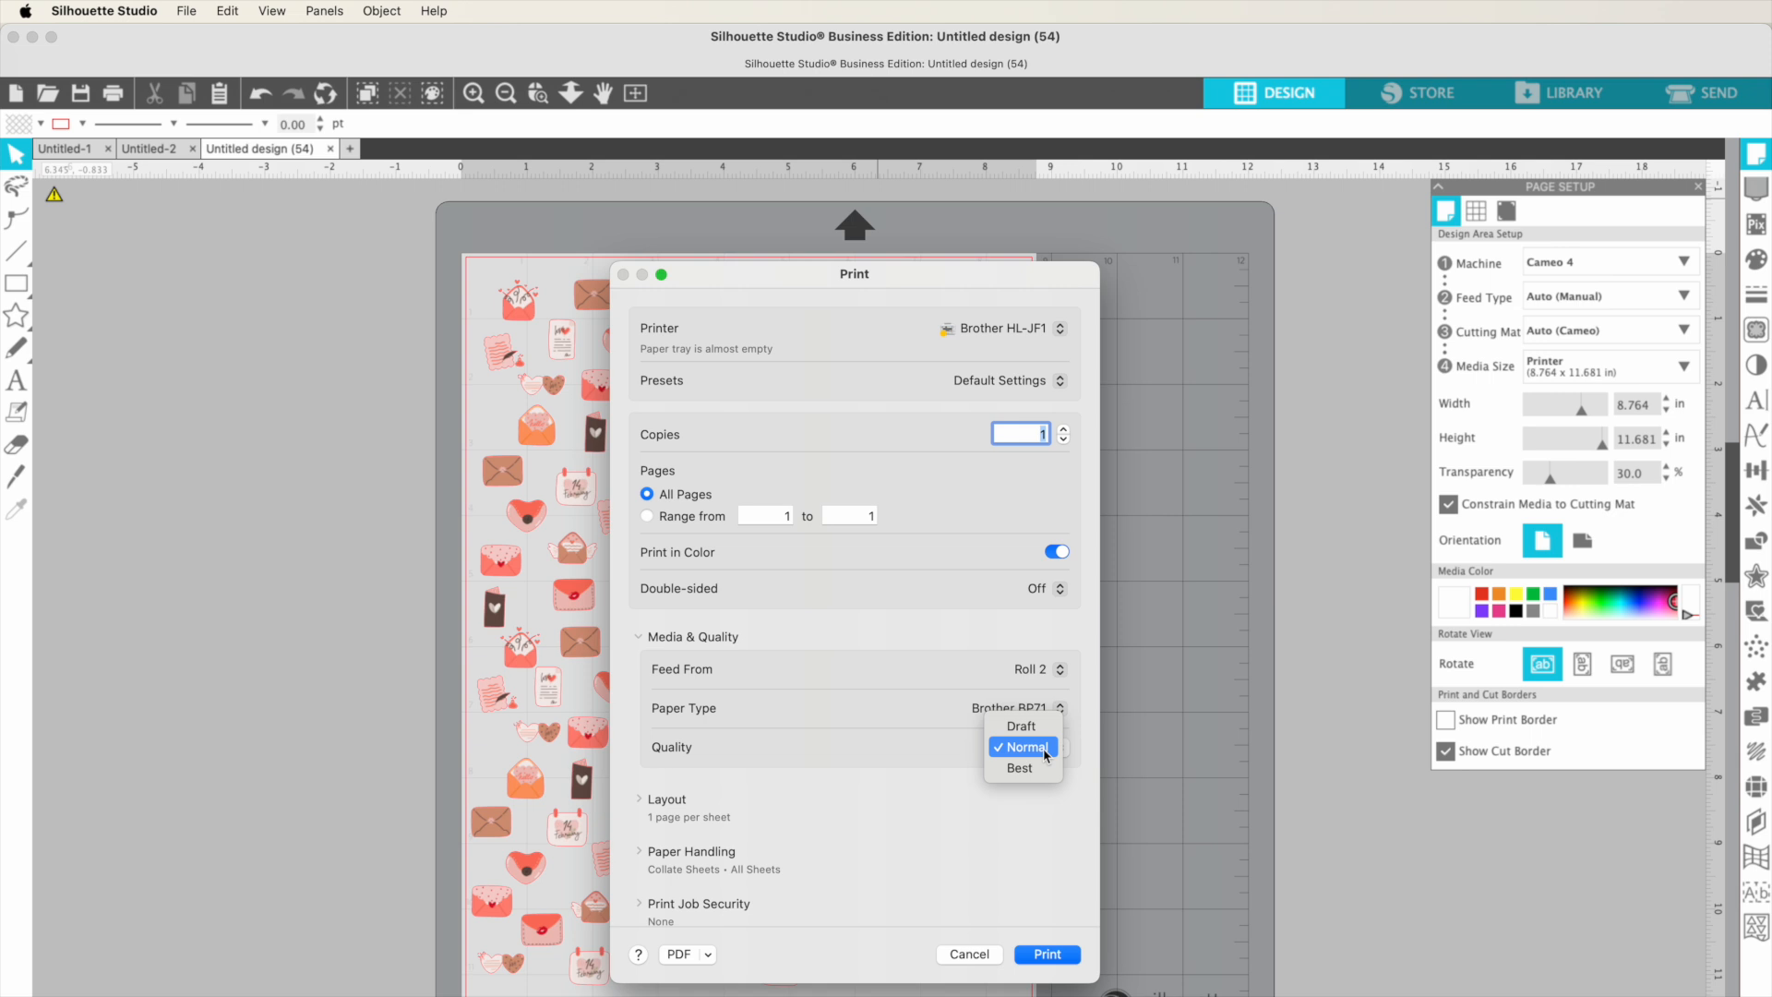
left_click(1046, 755)
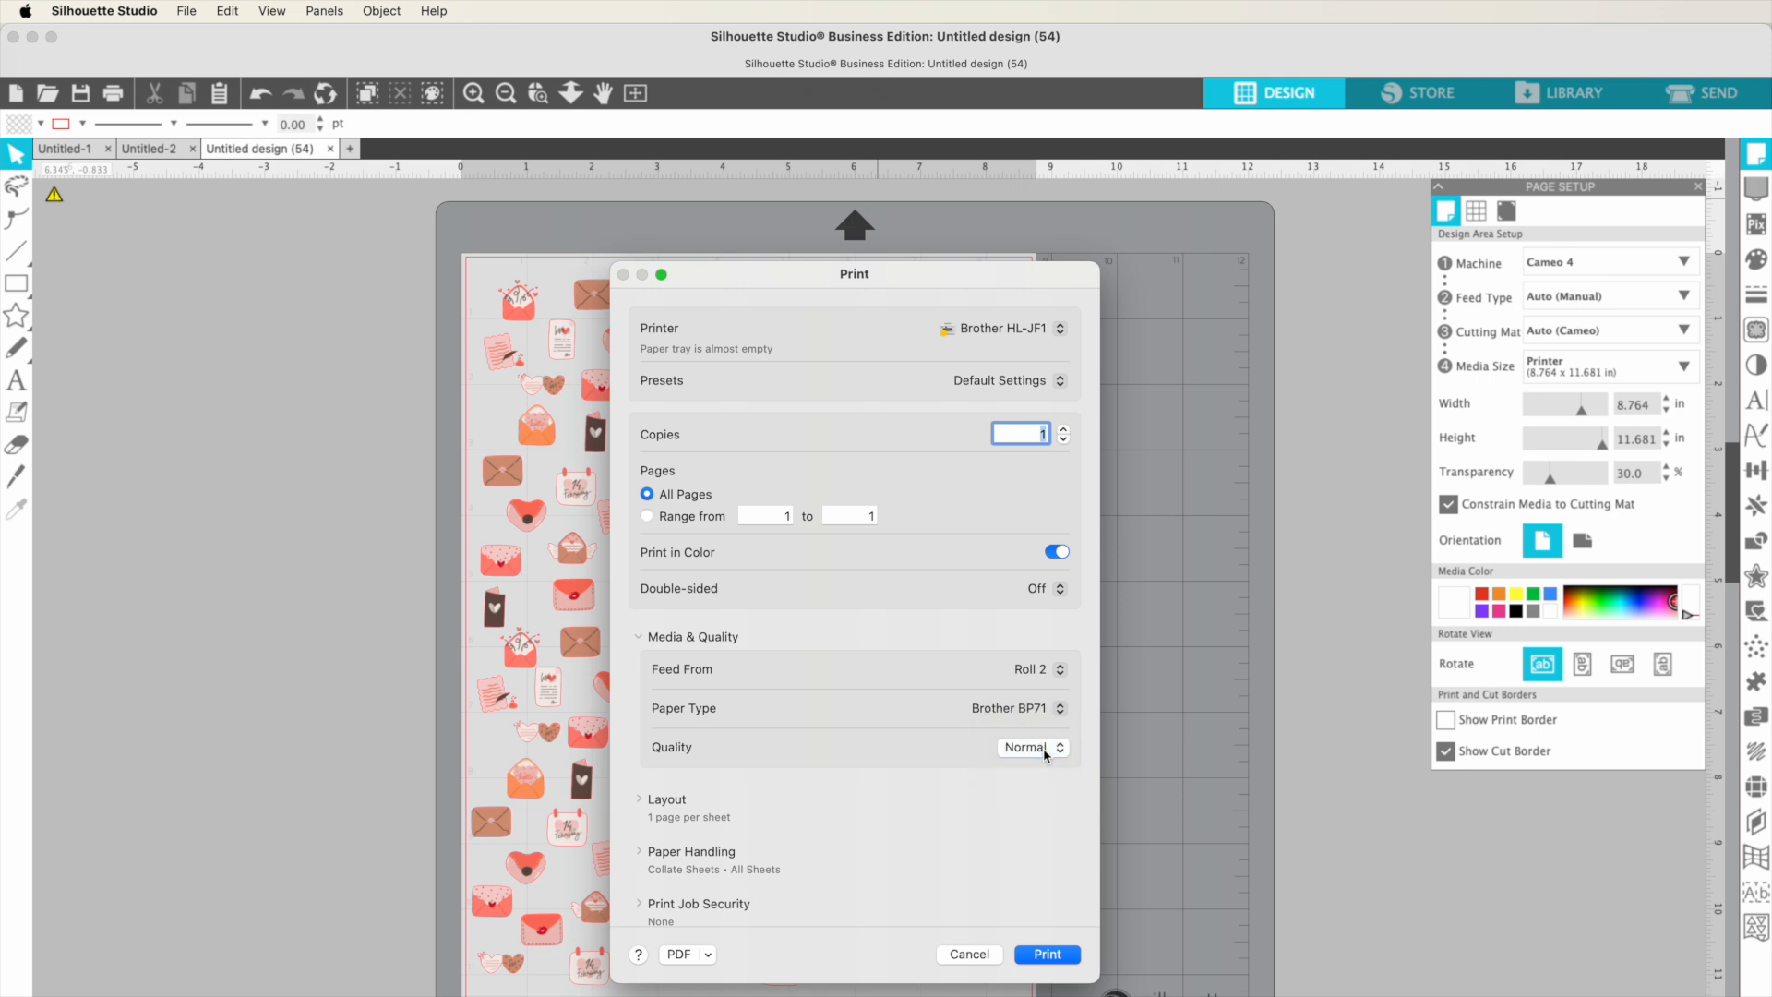
Step: Expand the Layout, Paper Handling and Print Job Security sections to review their print settings
left_click(639, 802)
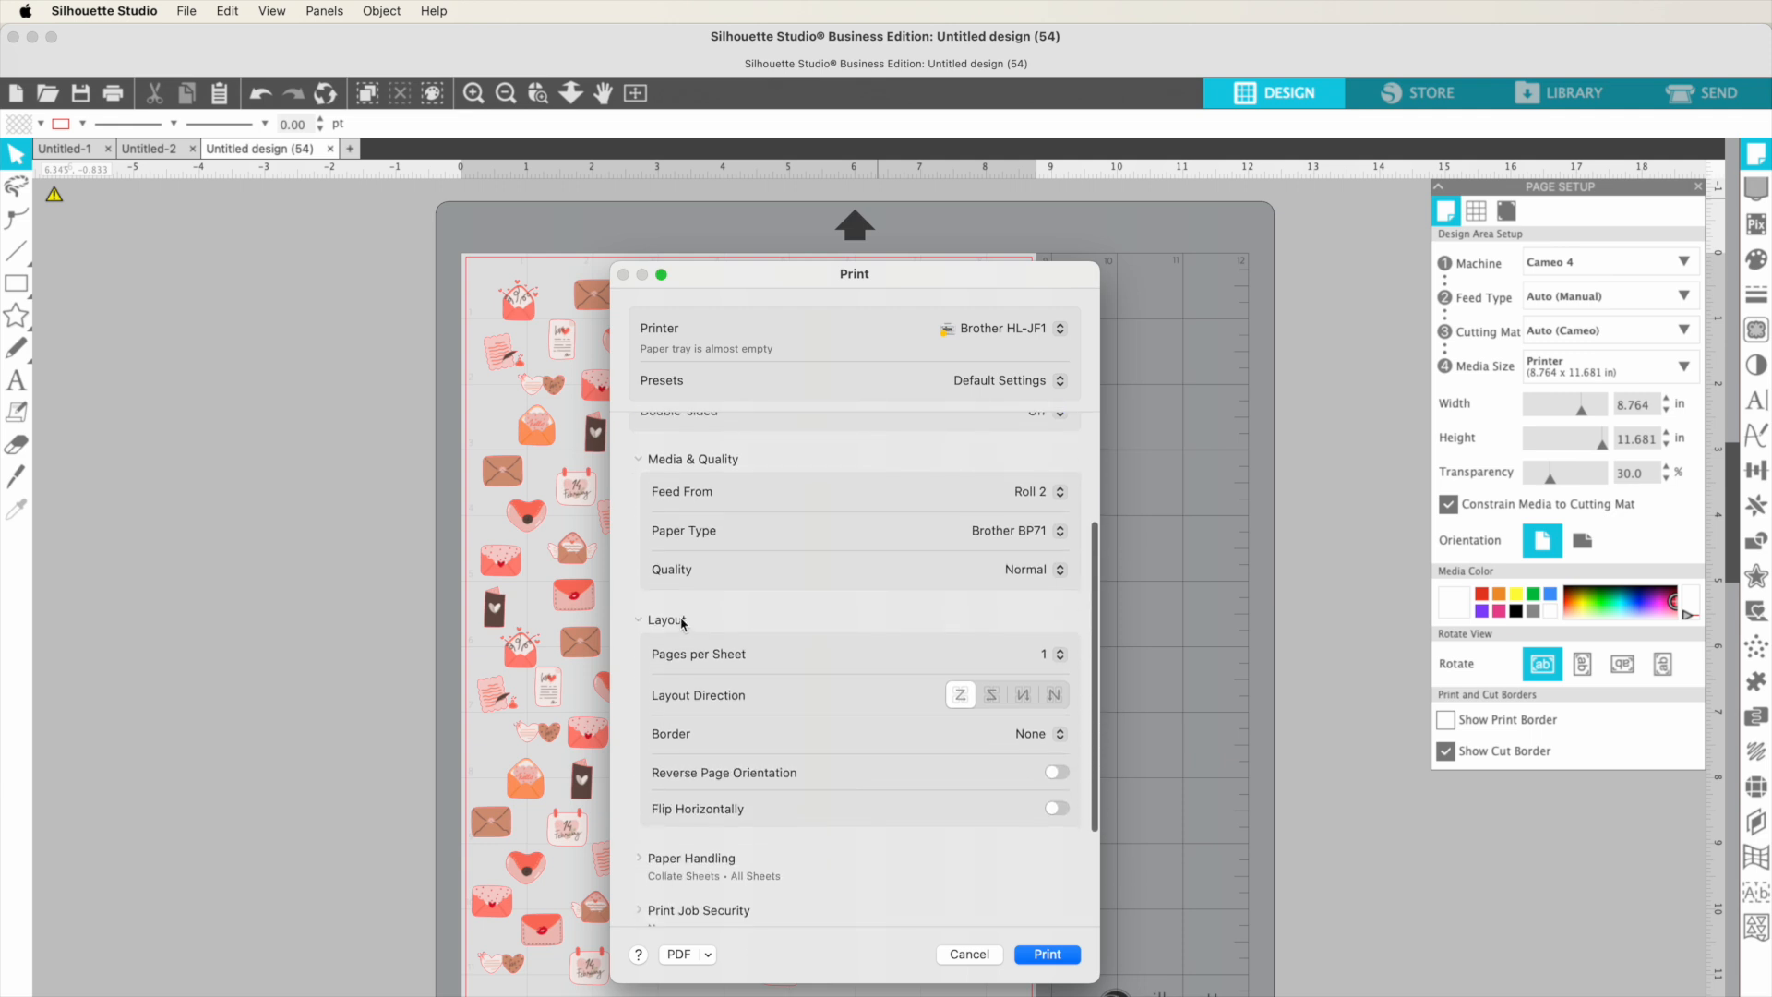
scroll(681, 726, "down", 2)
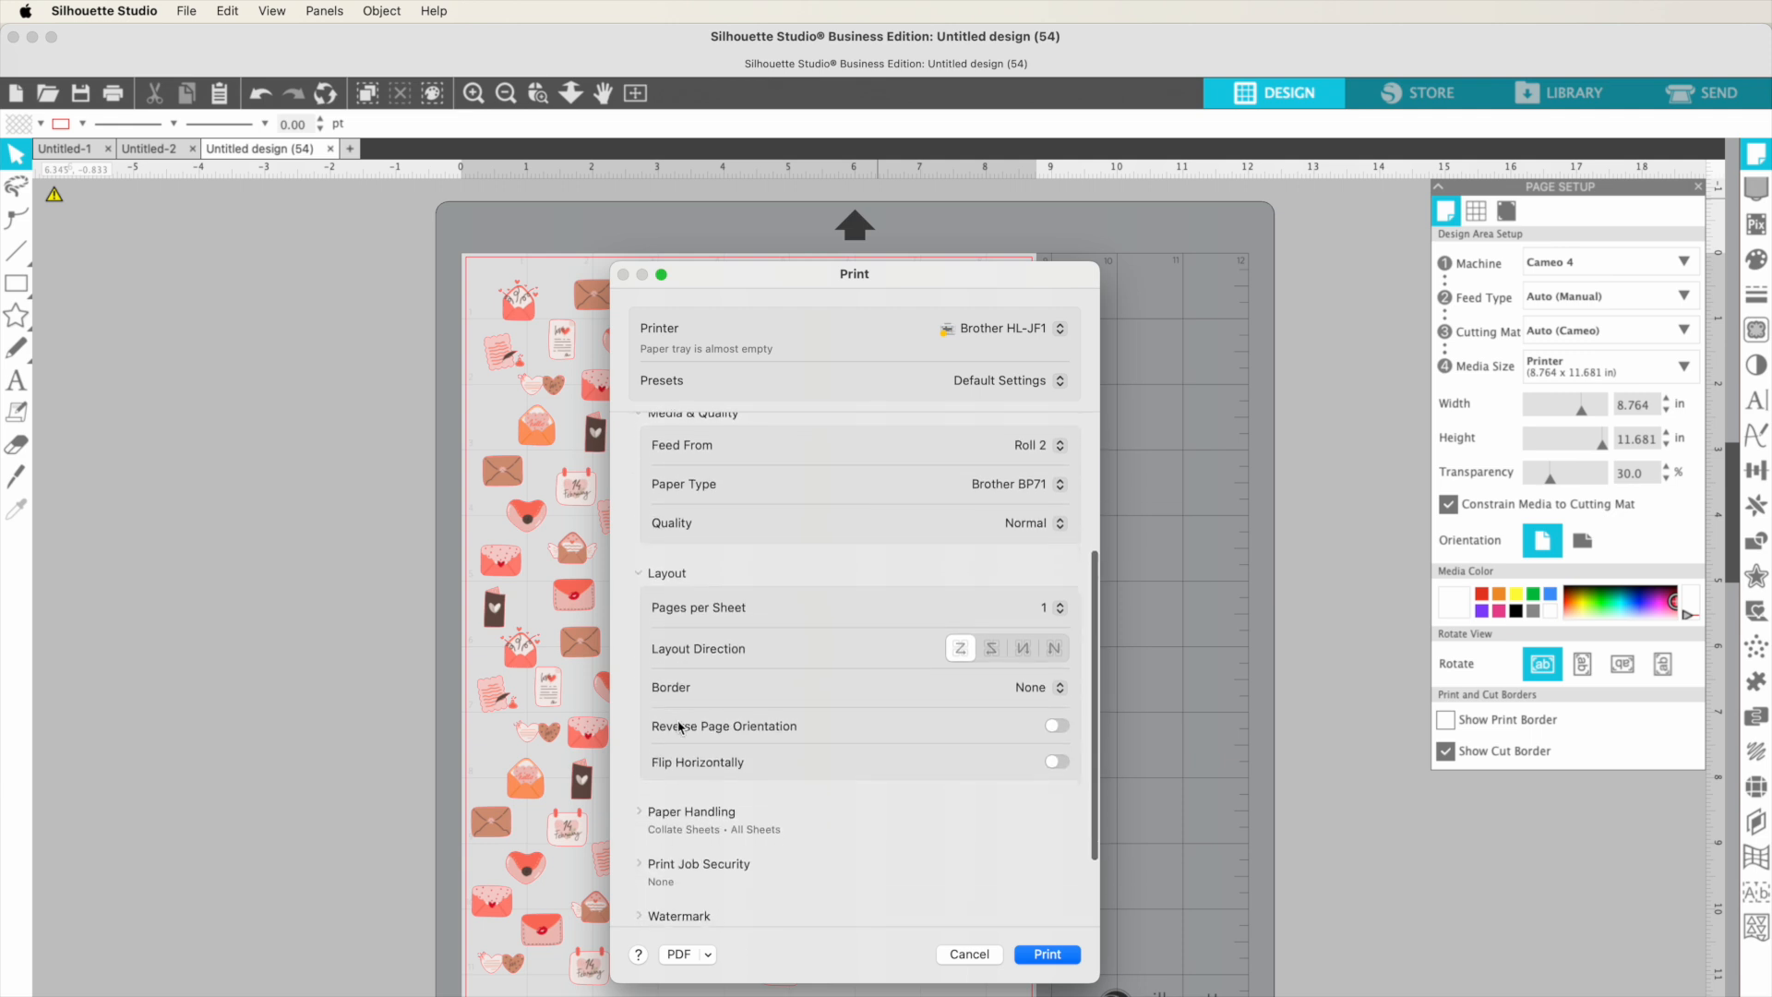
scroll(679, 744, "down", 4)
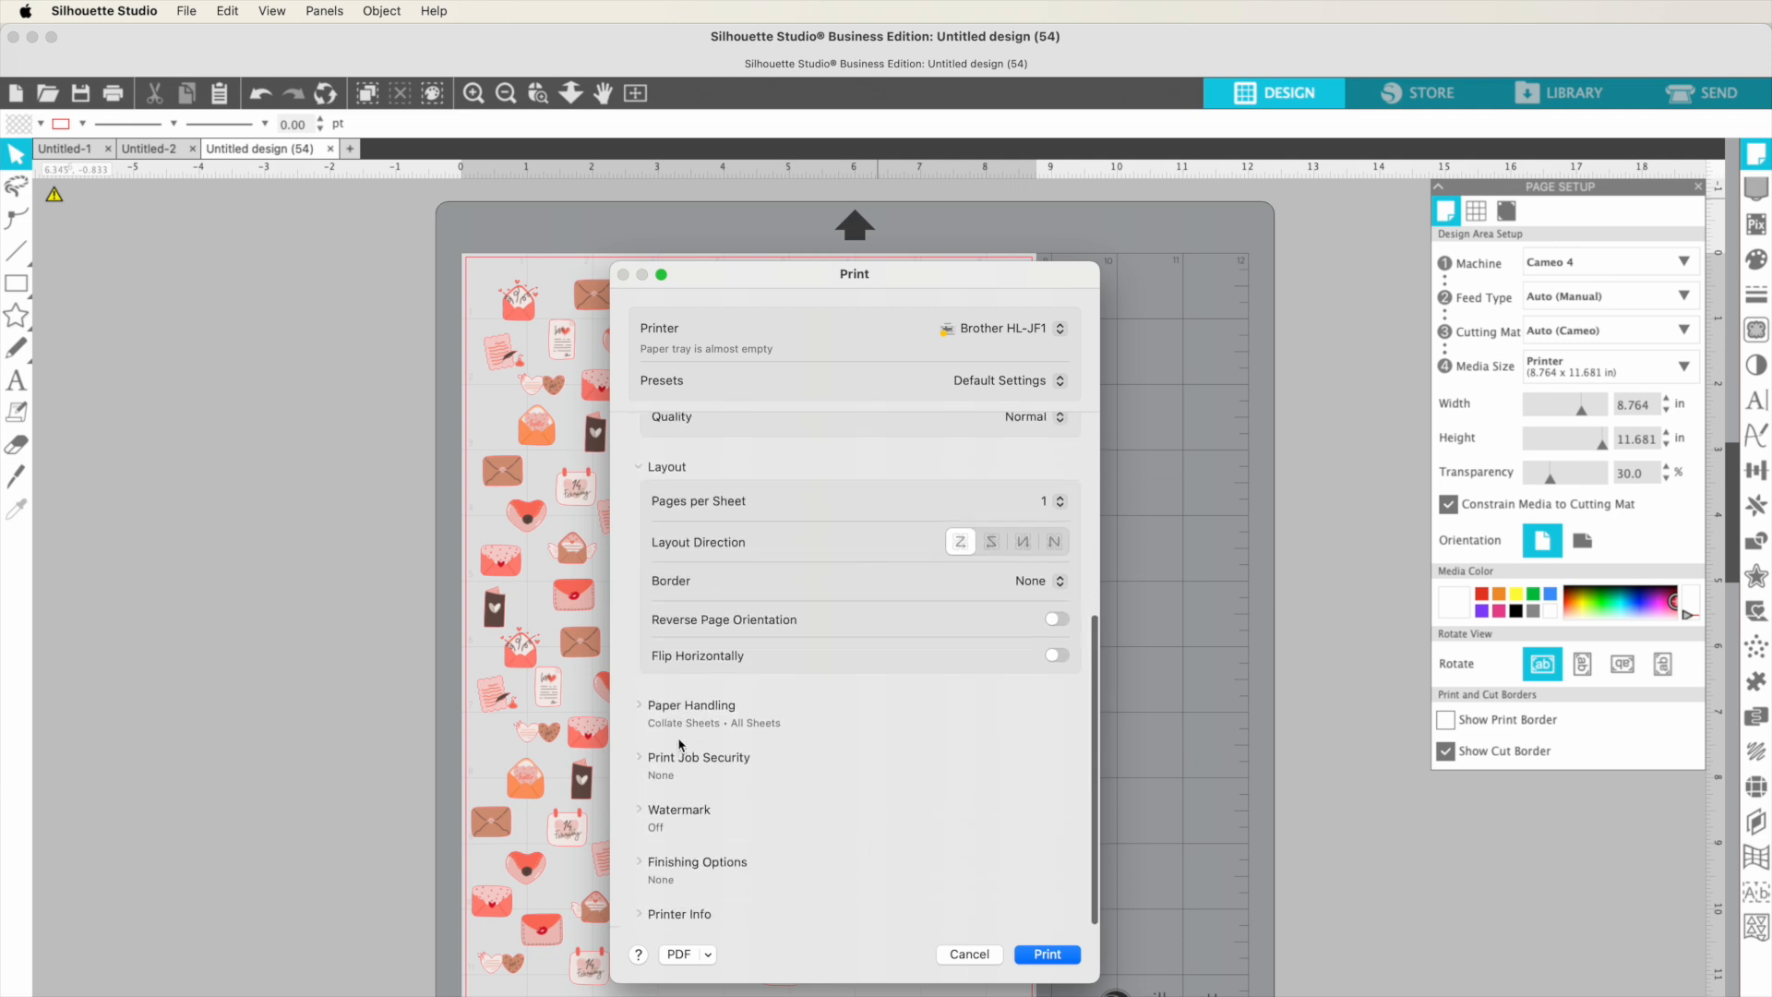
left_click(639, 706)
scroll(639, 709, "down", 6)
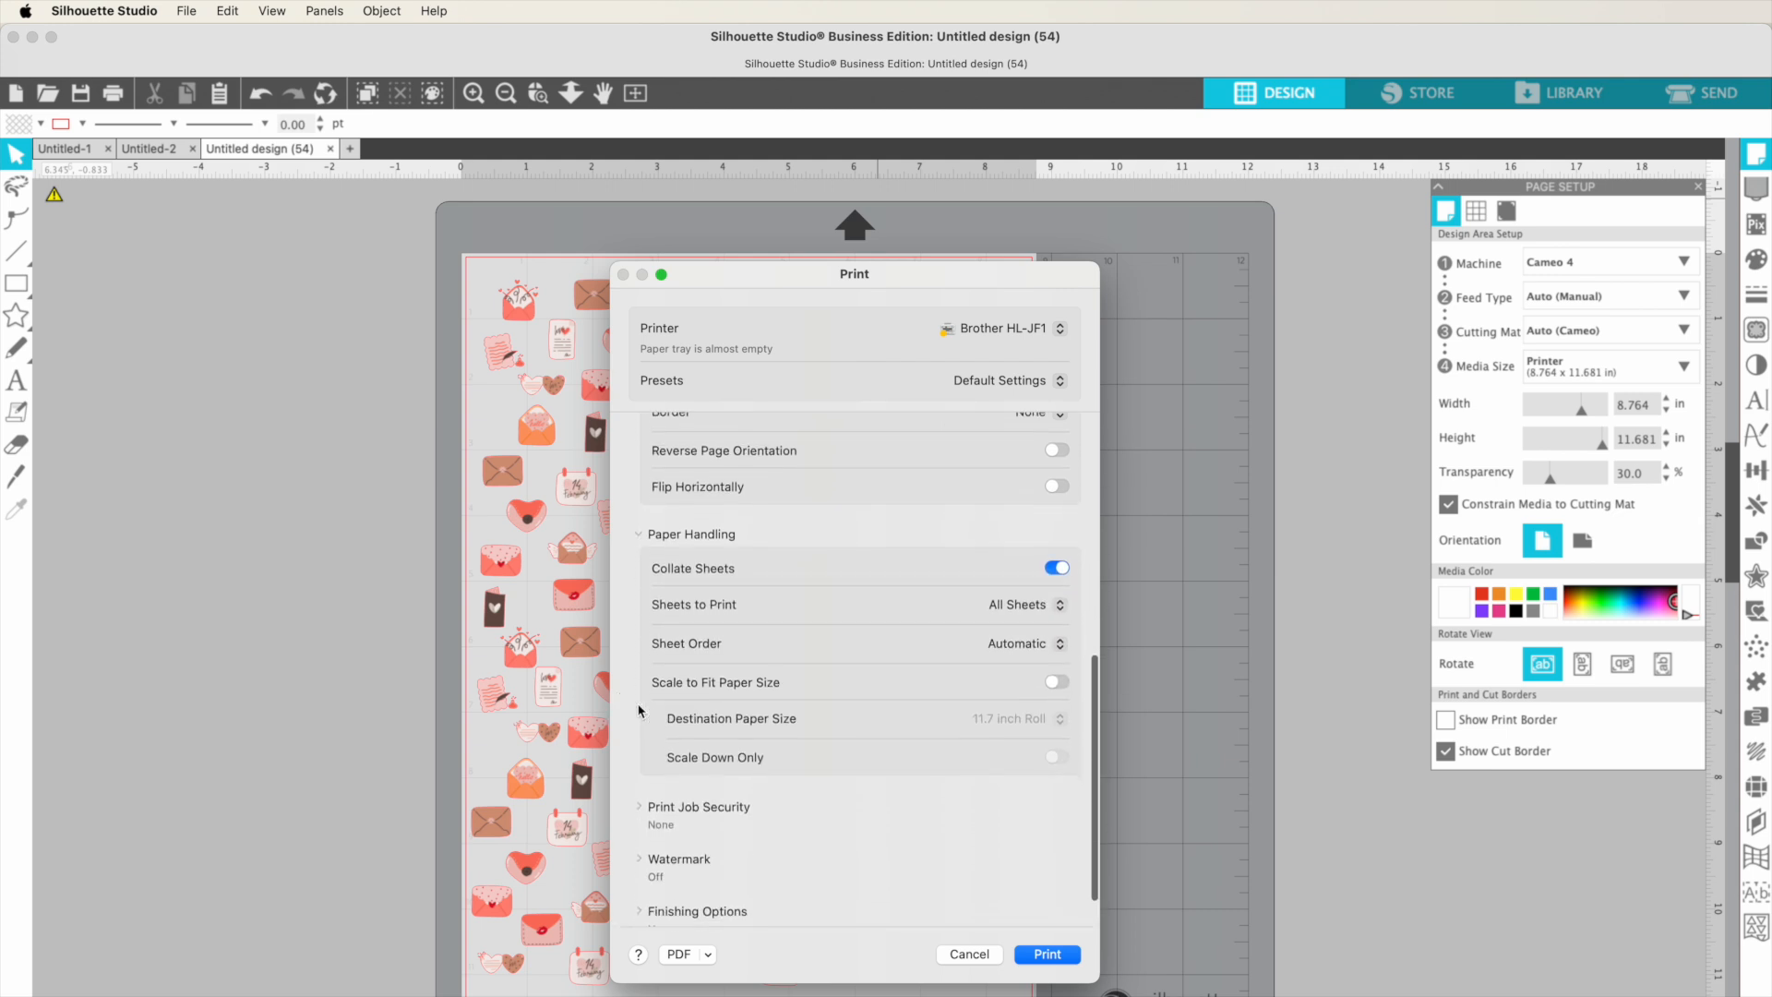
scroll(717, 651, "down", 1)
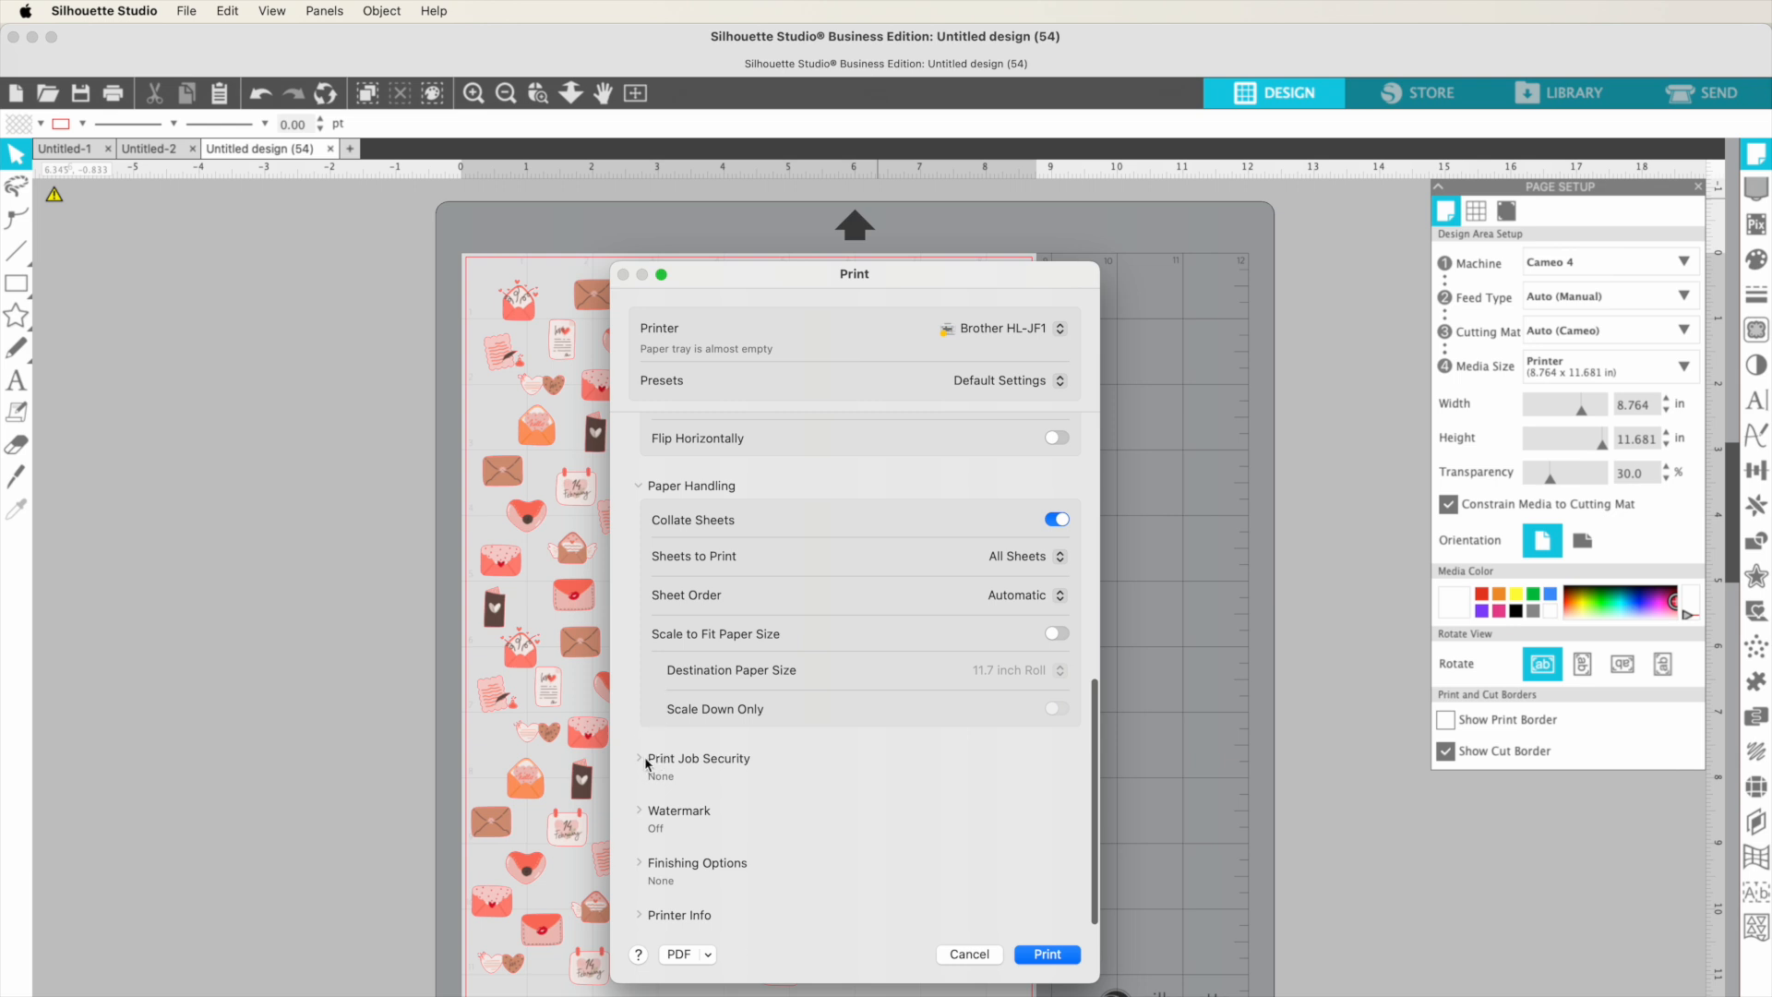
left_click(641, 764)
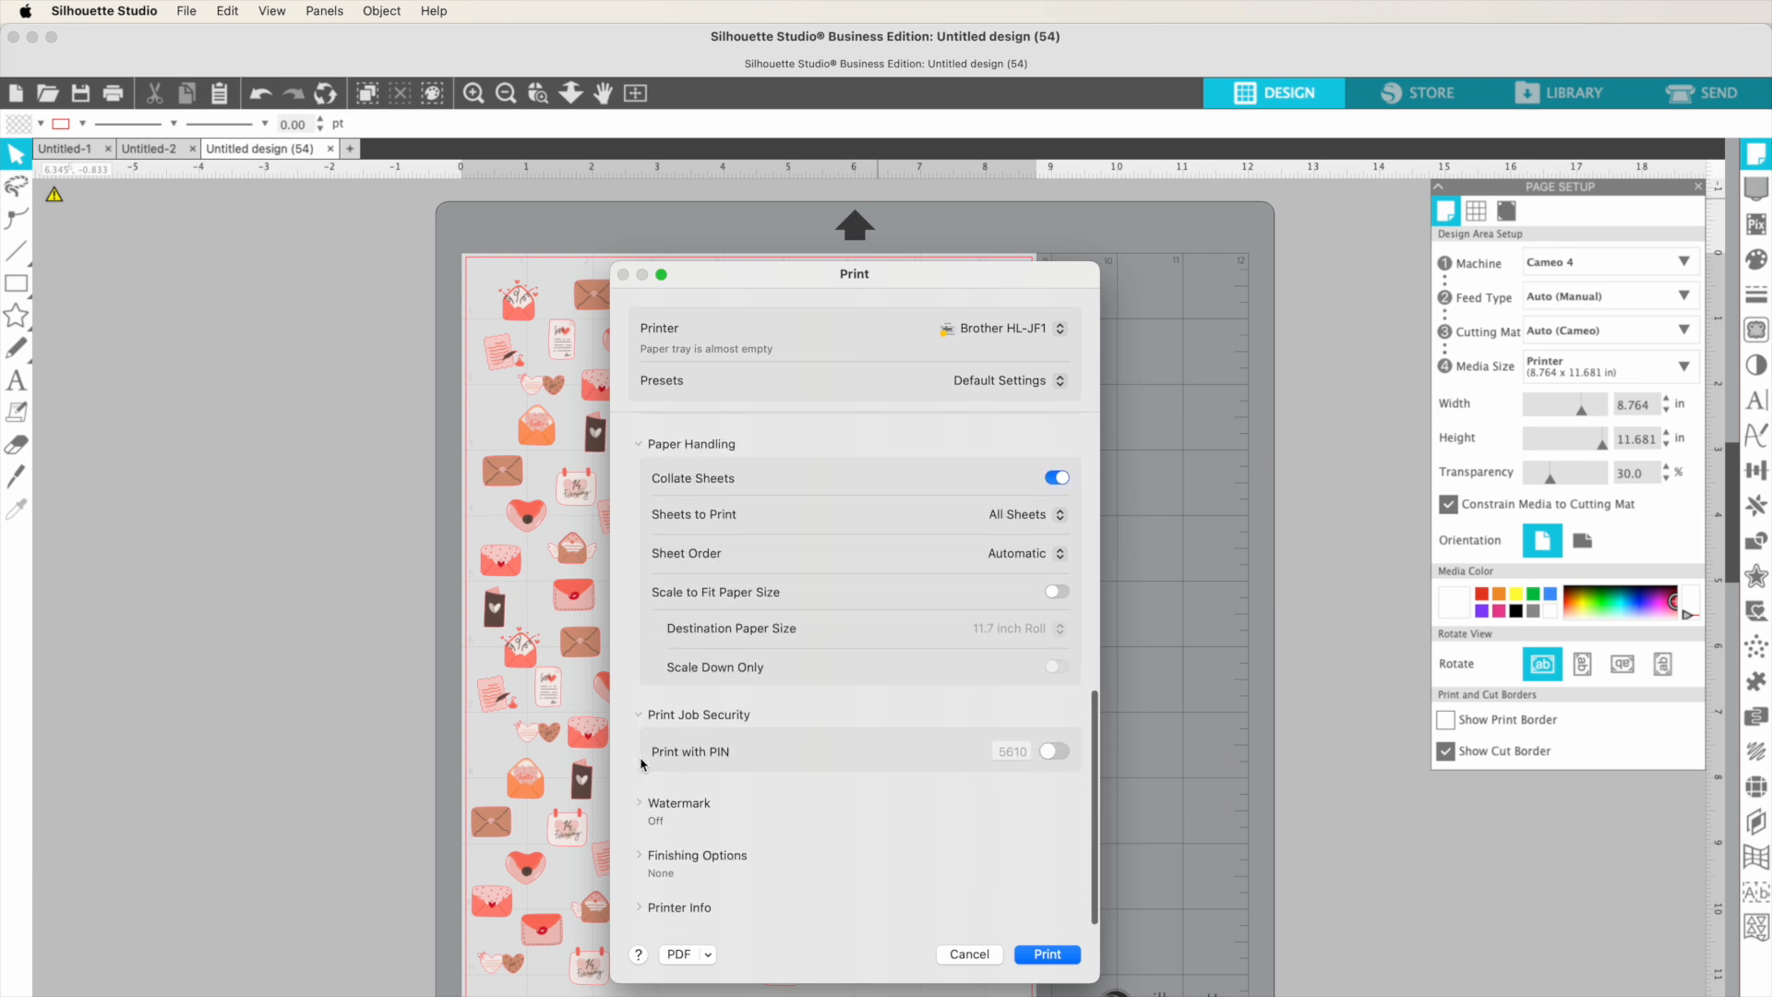
left_click(641, 811)
left_click(640, 811)
scroll(643, 812, "down", 1)
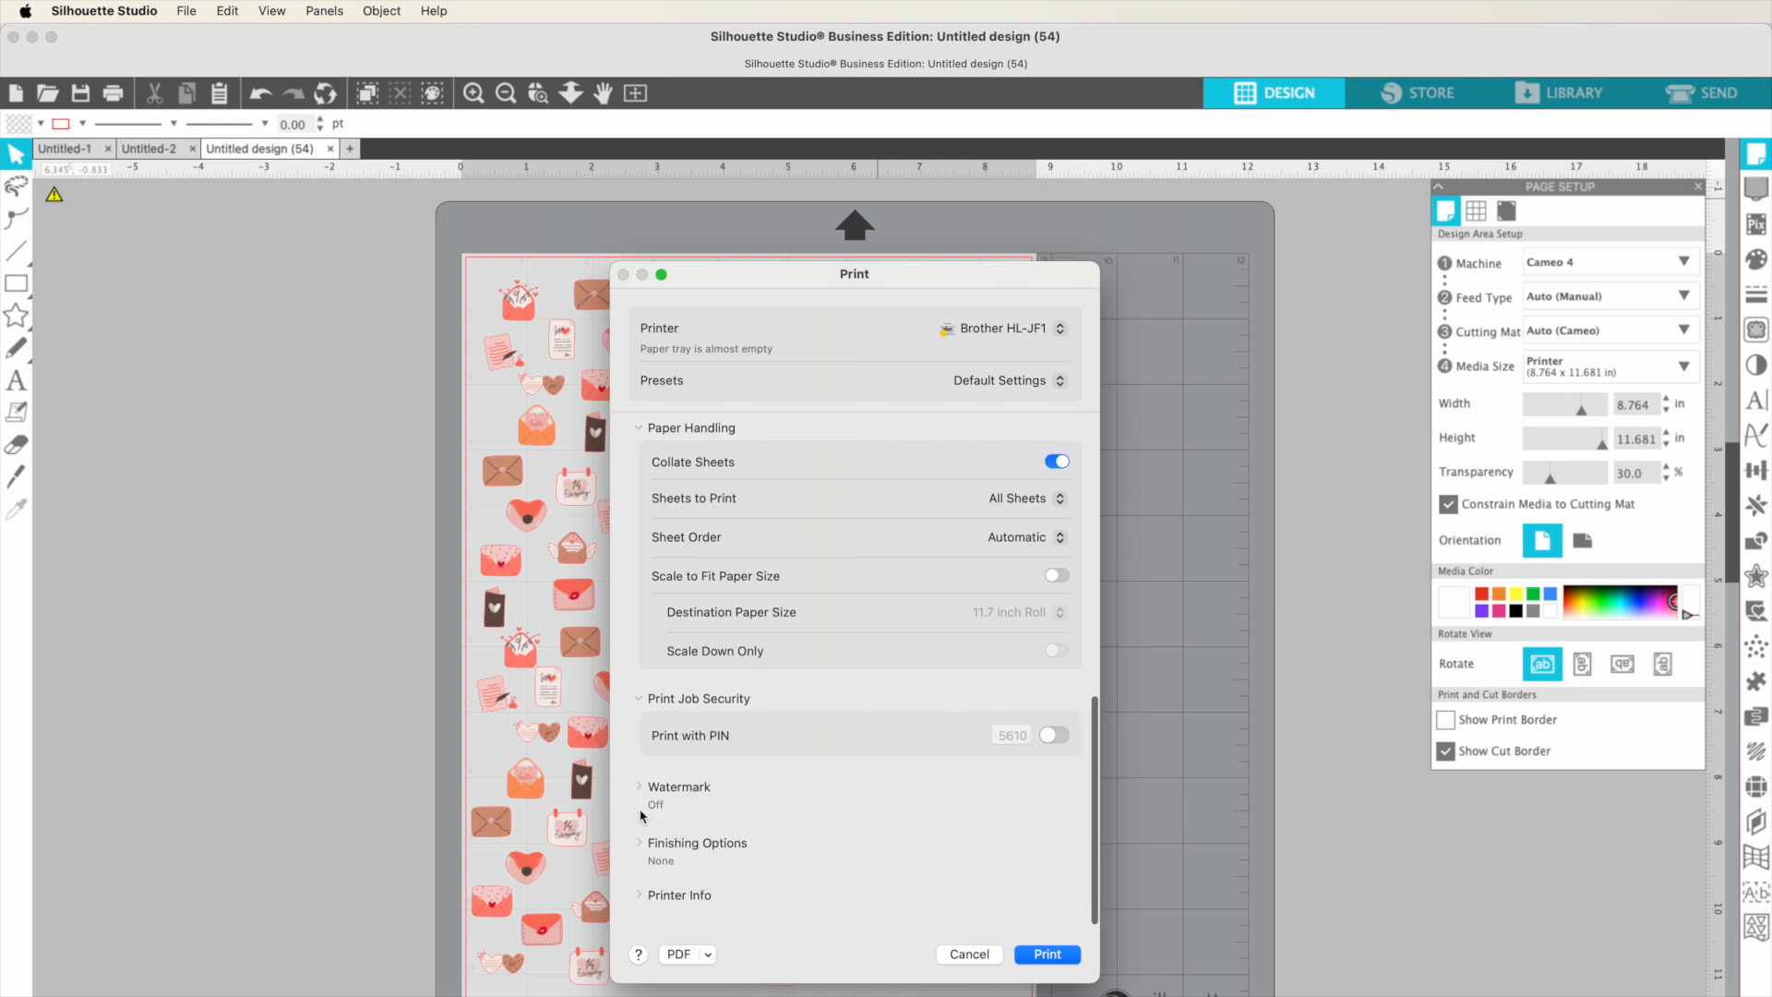
Step: Expand Finishing Options and set Apply Finishings to Printer Options, leaving Output Bin on Automatic
left_click(637, 864)
scroll(702, 872, "down", 1)
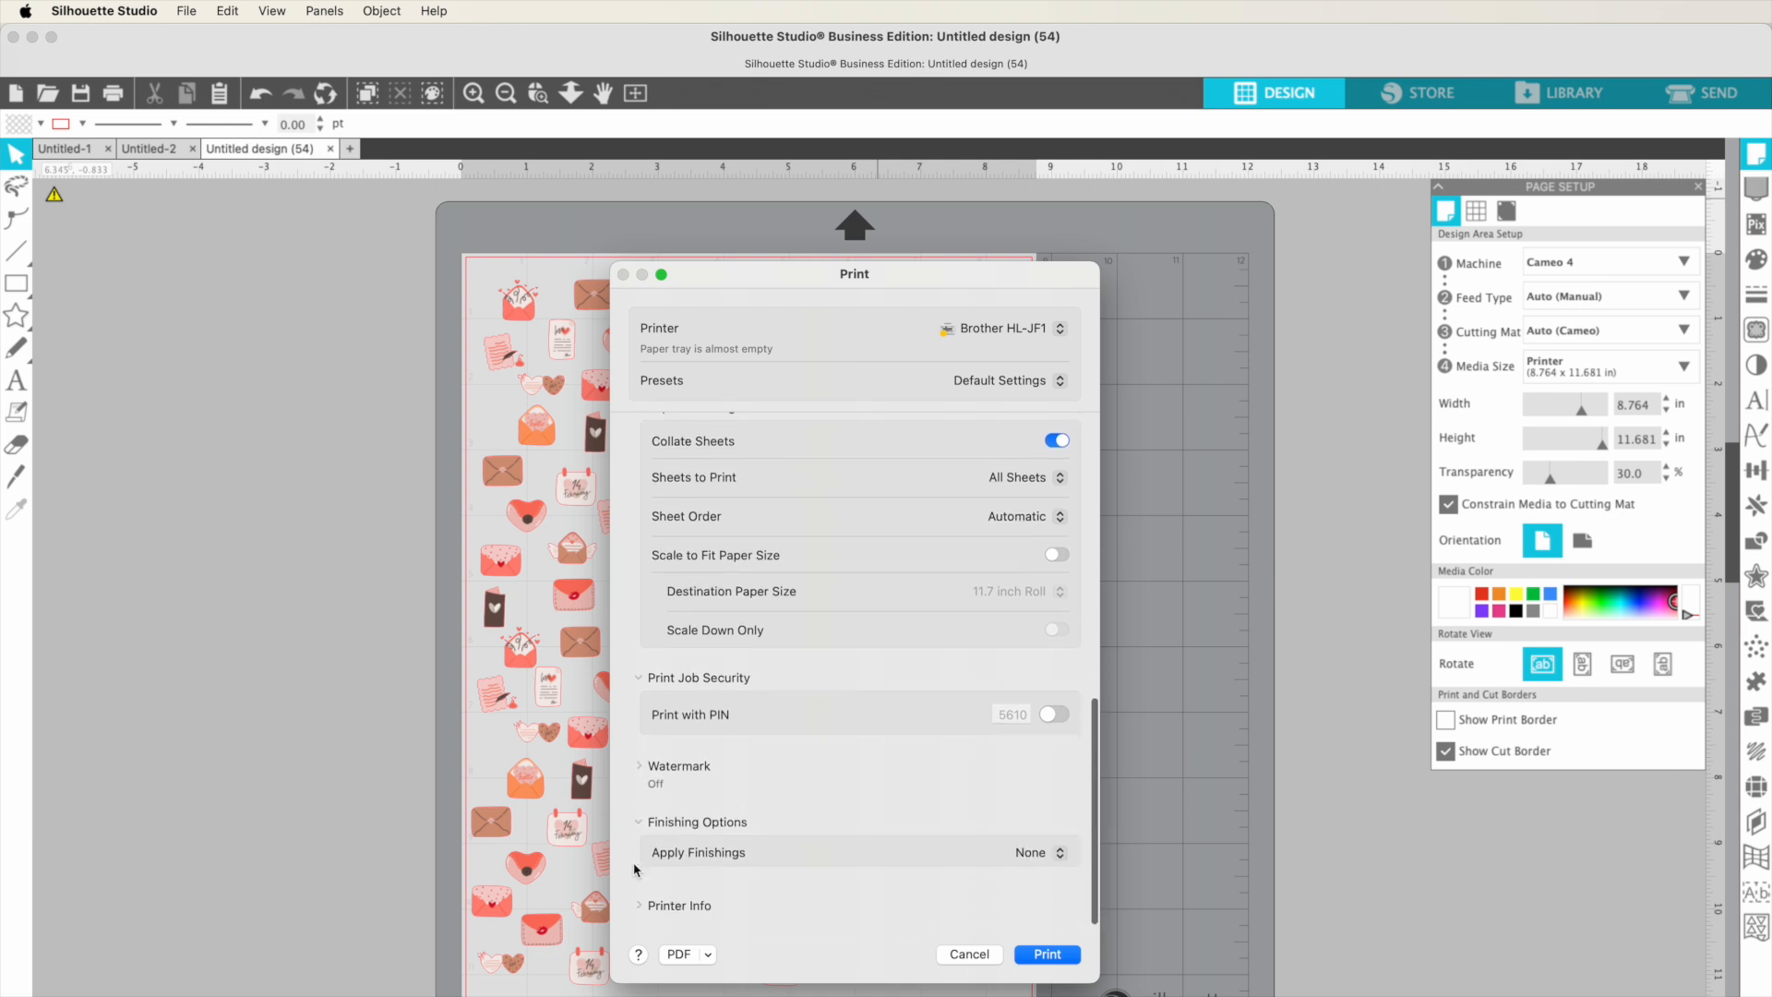
left_click(1027, 867)
left_click(1020, 883)
scroll(1015, 886, "down", 1)
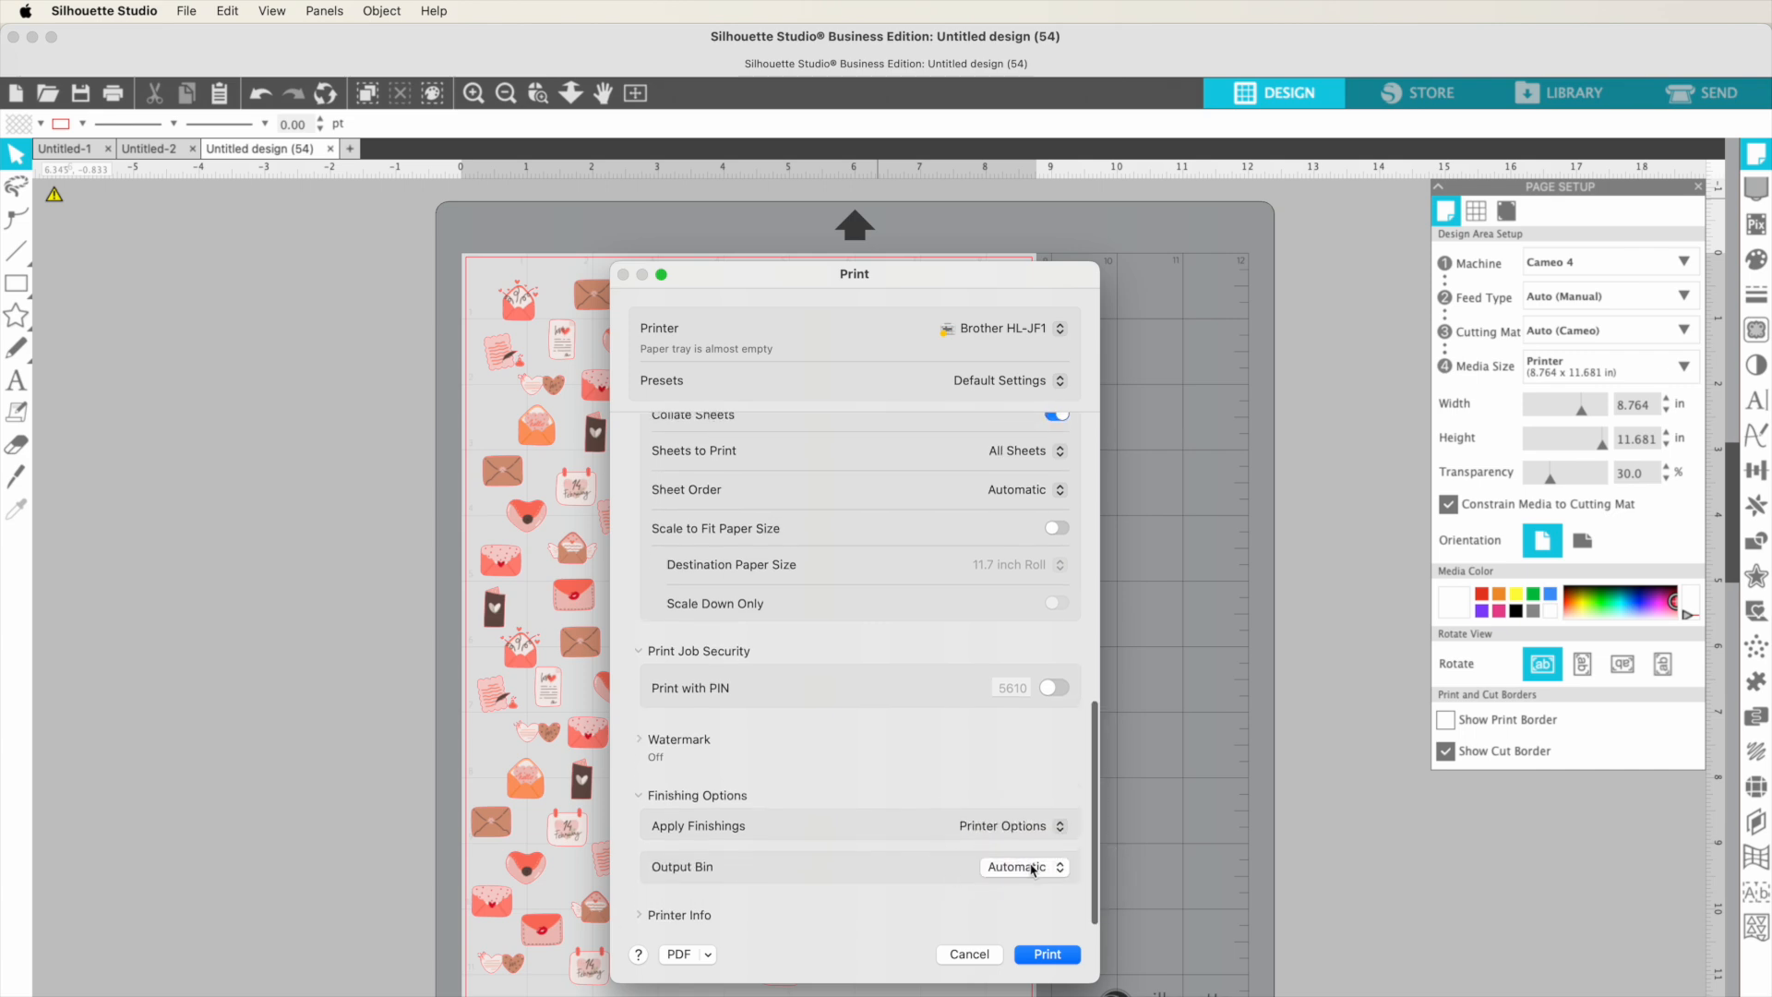
left_click(1018, 868)
left_click(920, 911)
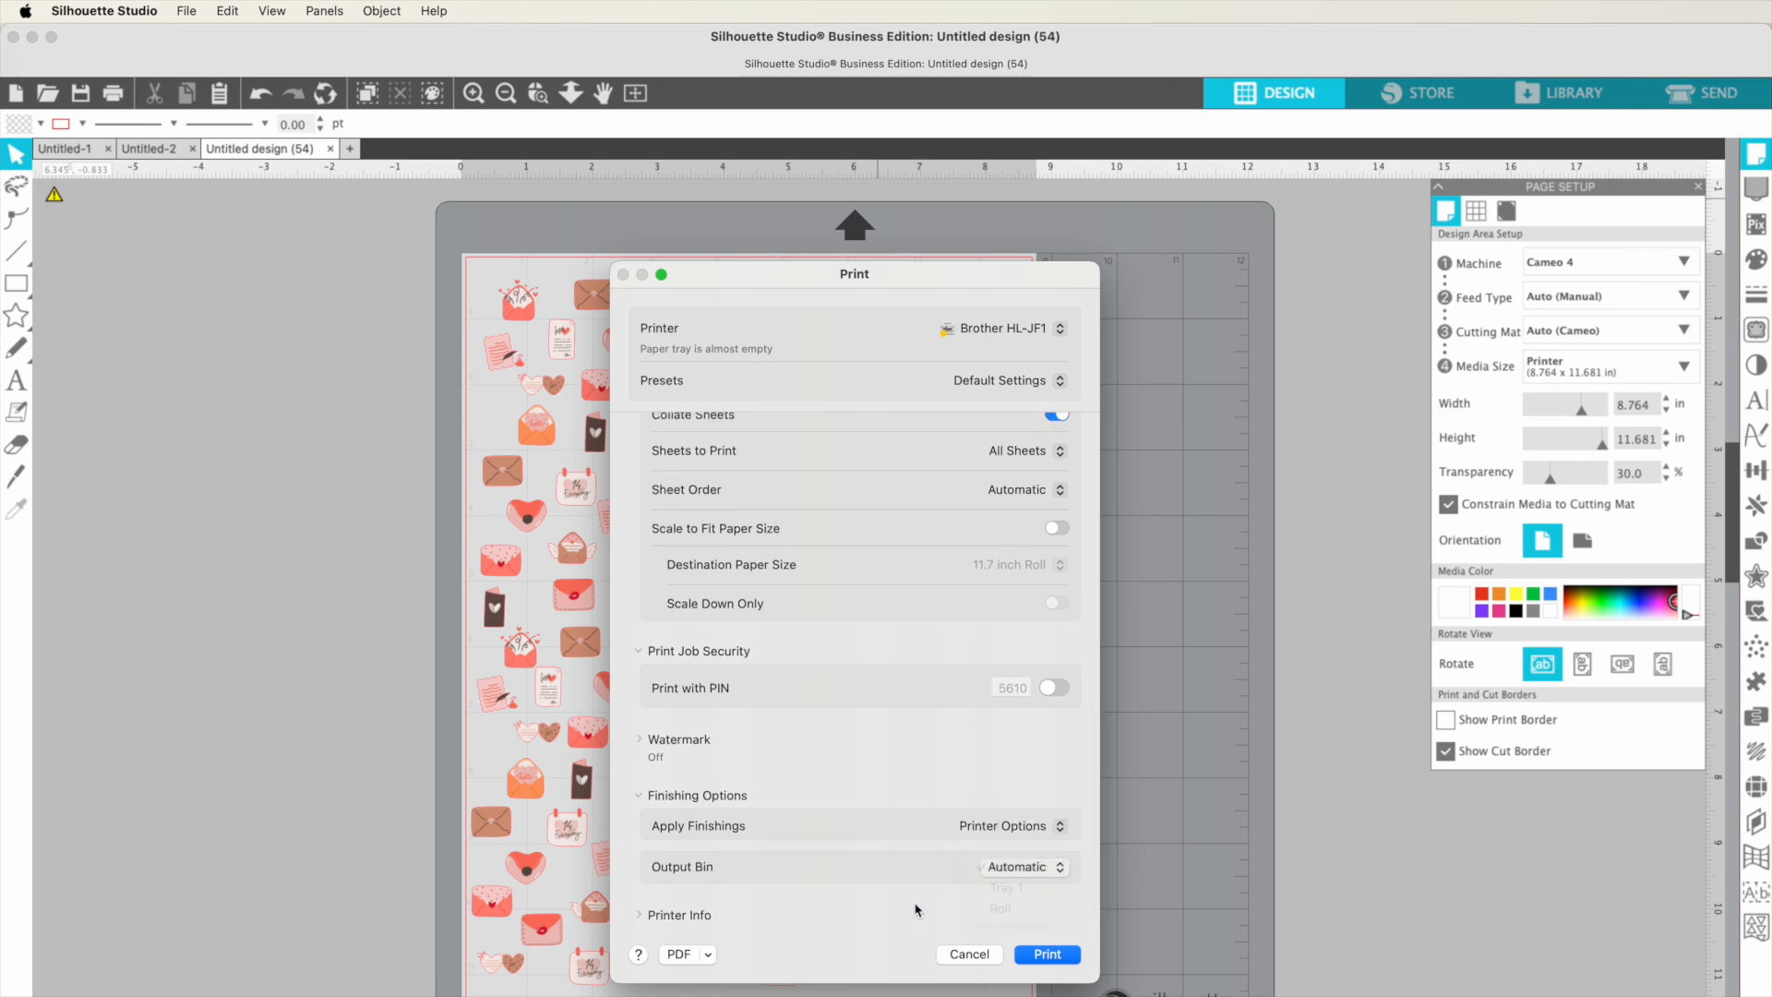
left_click(640, 796)
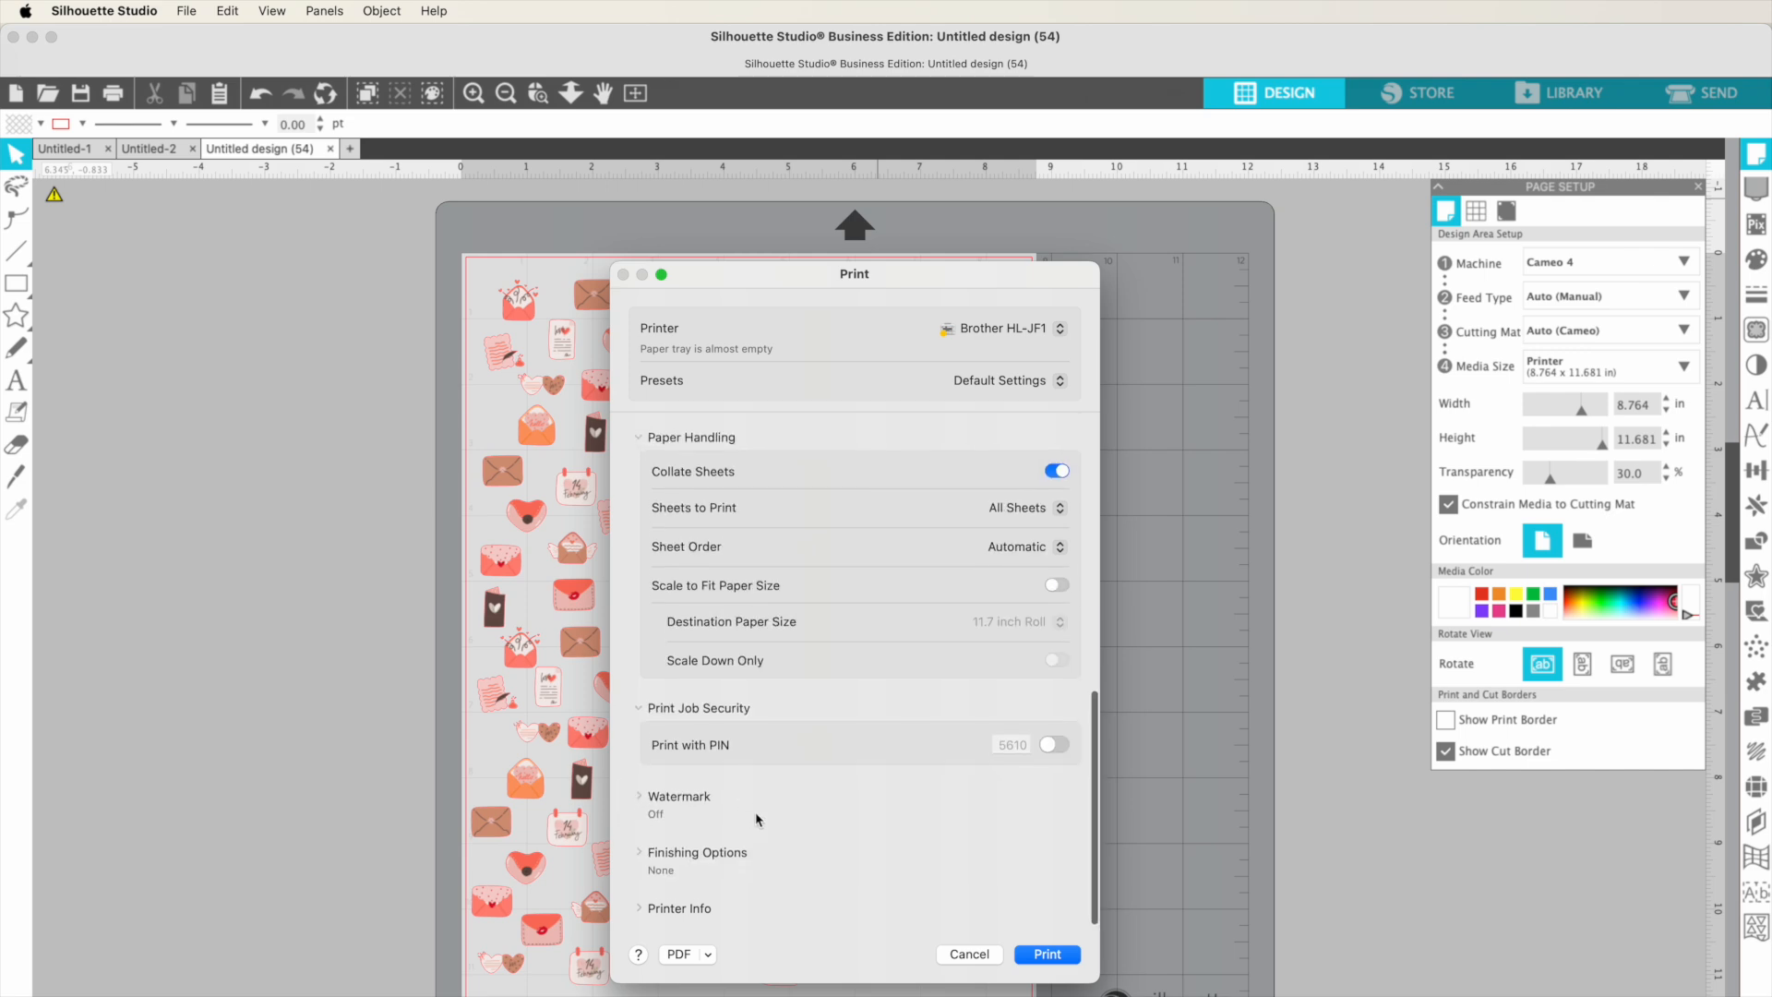
Step: Expand Printer Info to review the printer's name, model and ink supply levels
left_click(640, 914)
scroll(697, 854, "down", 3)
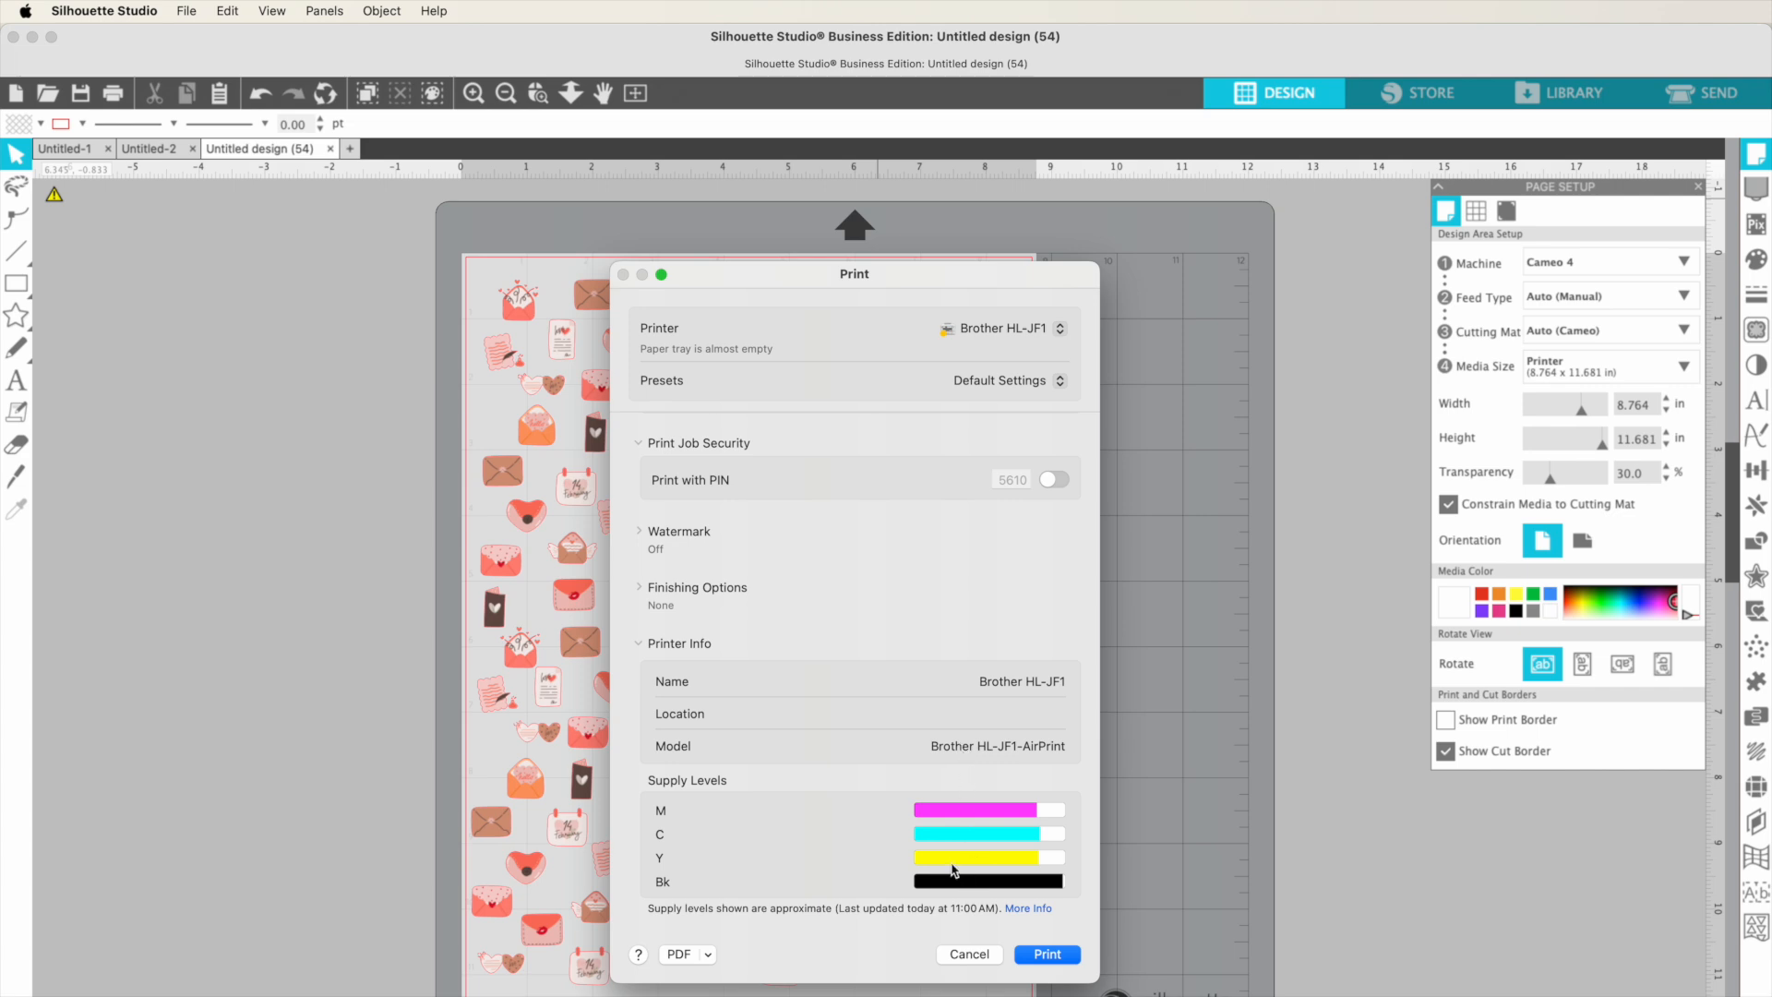
scroll(941, 641, "up", 10)
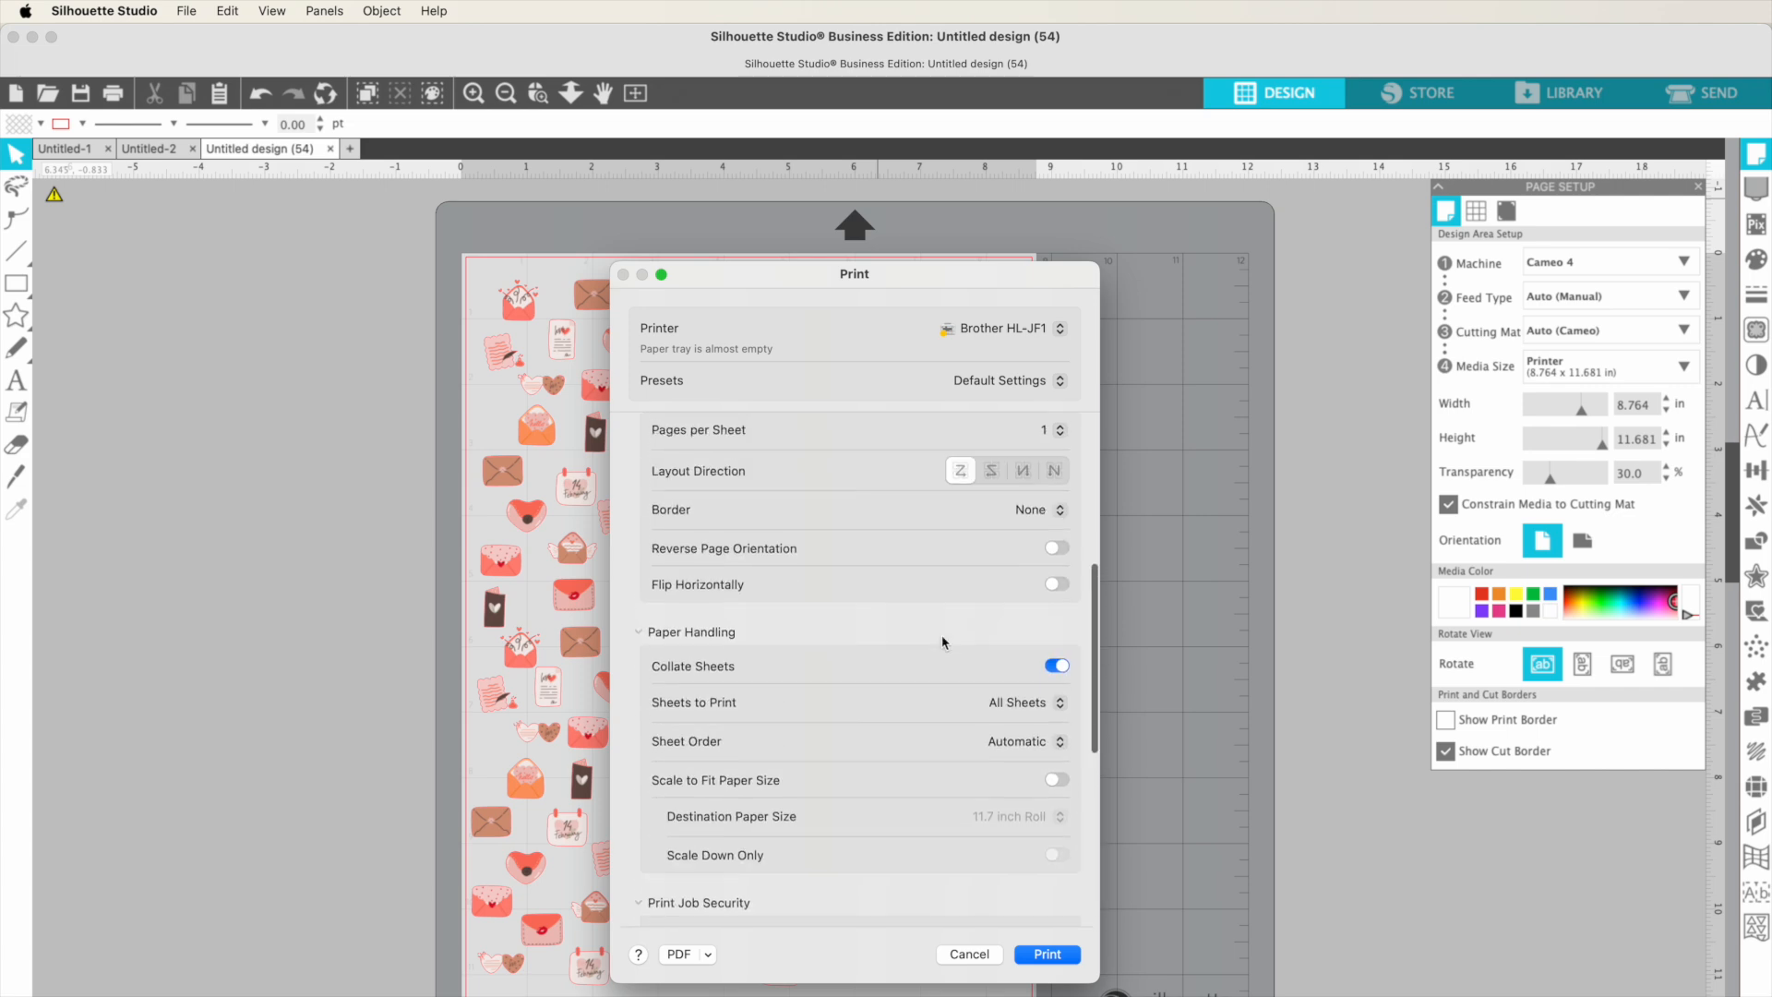